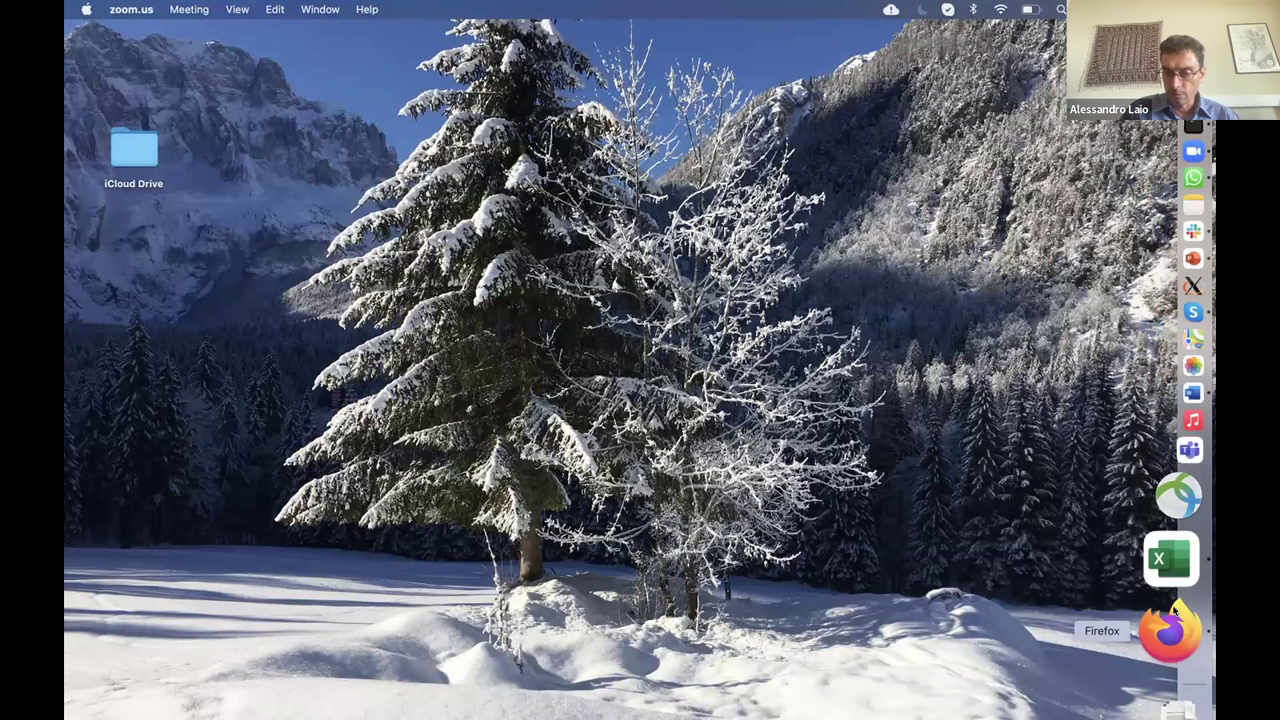
- Switch to Excel and enlarge the creditcard sheet to 132% zoom
left_click(1173, 587)
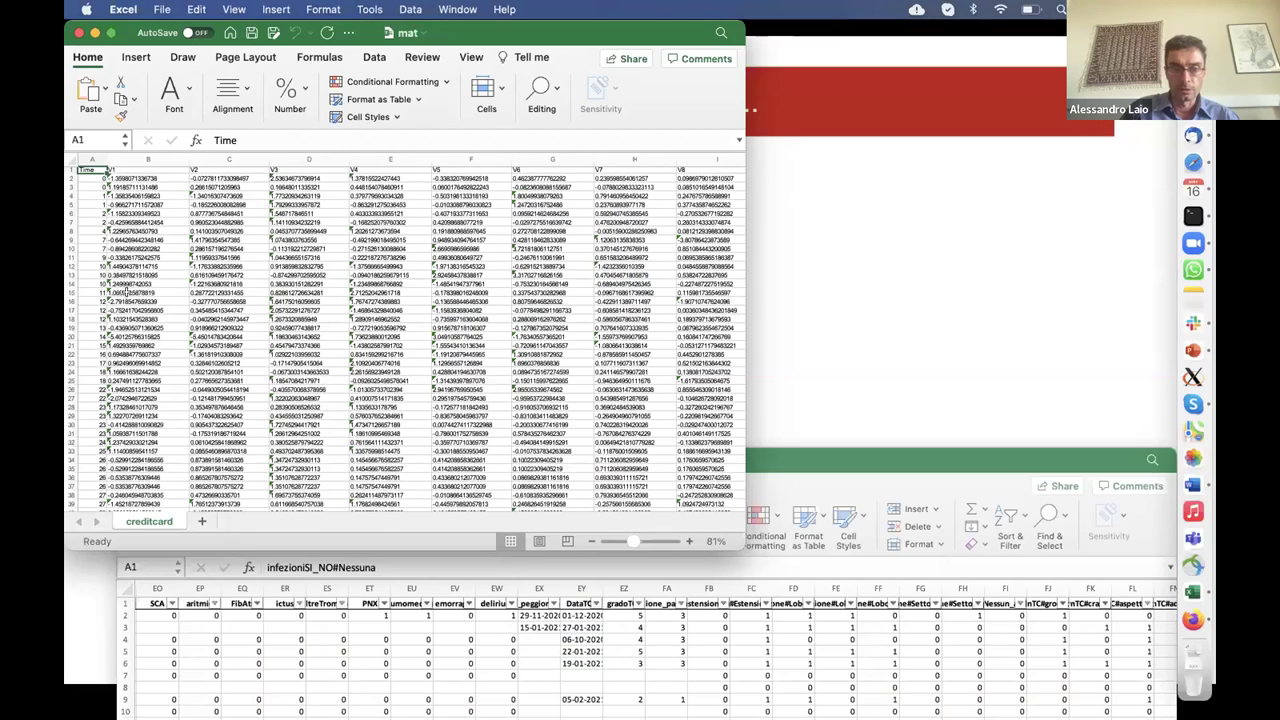
left_click(368, 326)
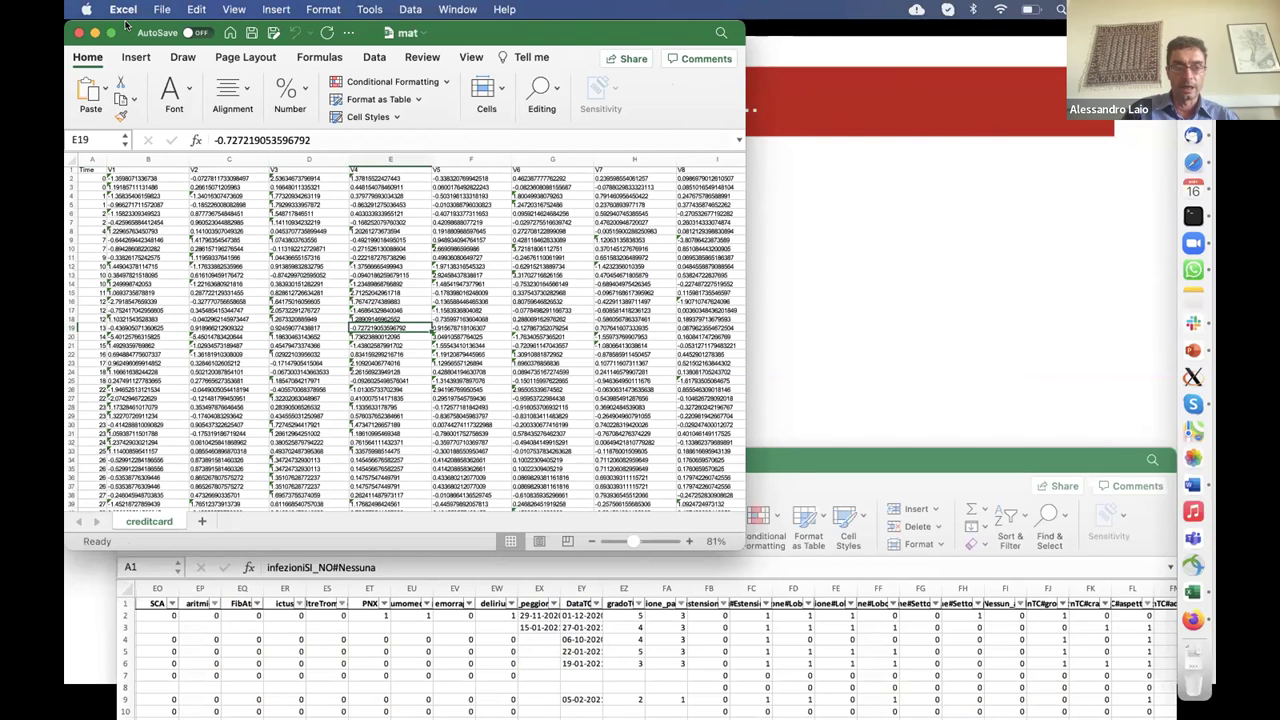
left_click_drag(630, 542, 633, 542)
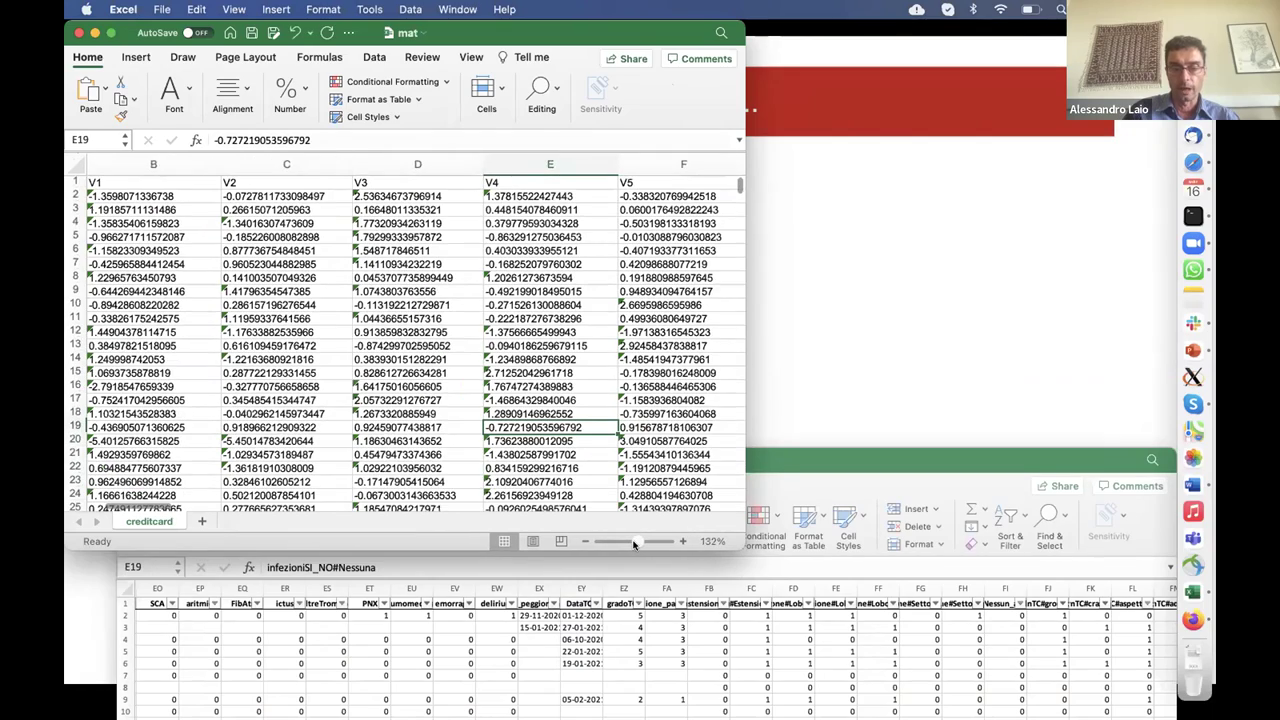
- Examine the creditcard sheet's columns from Time through V1–V28 to Amount
scroll(358, 452, "left", 3)
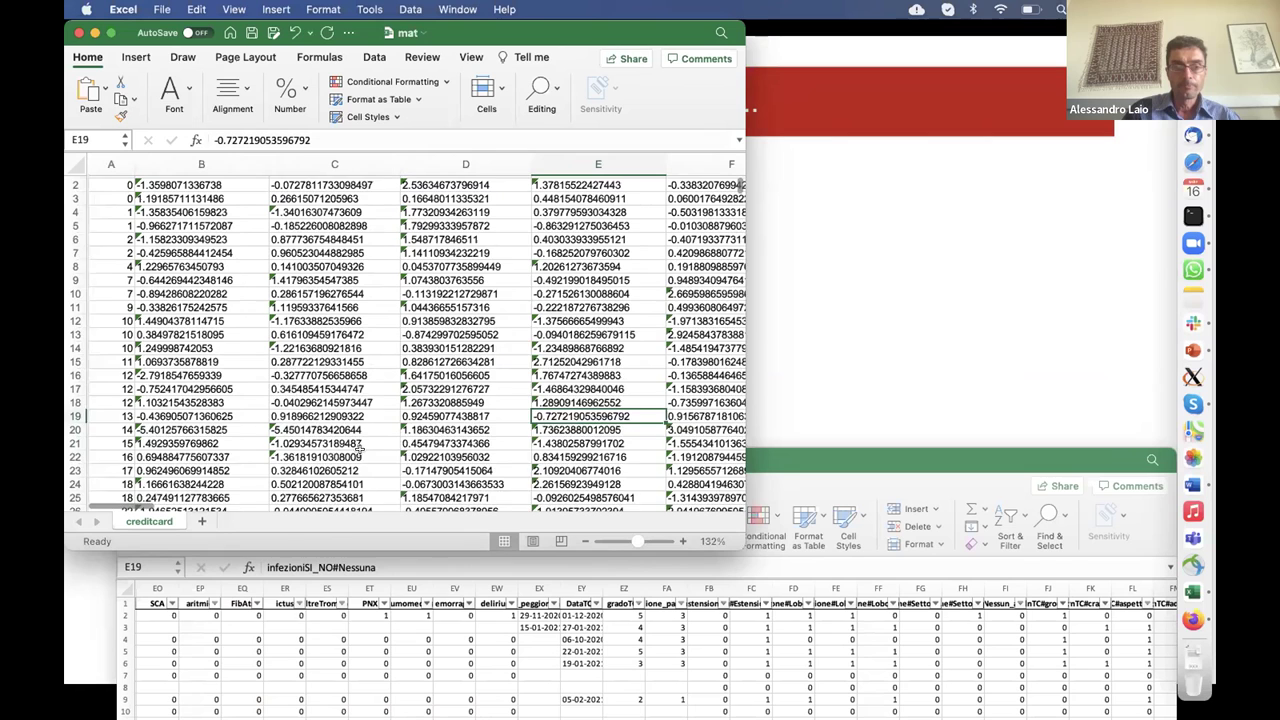
scroll(358, 452, "right", 2)
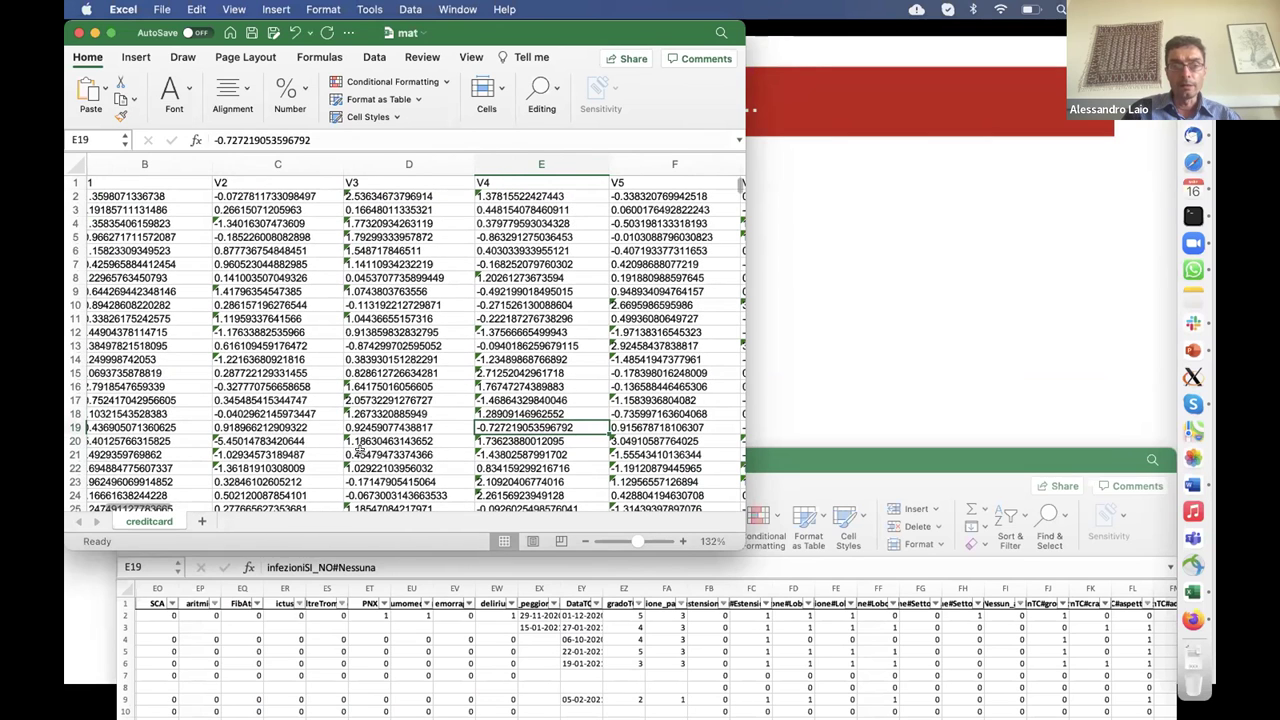
scroll(358, 452, "right", 1)
scroll(358, 450, "right", 3)
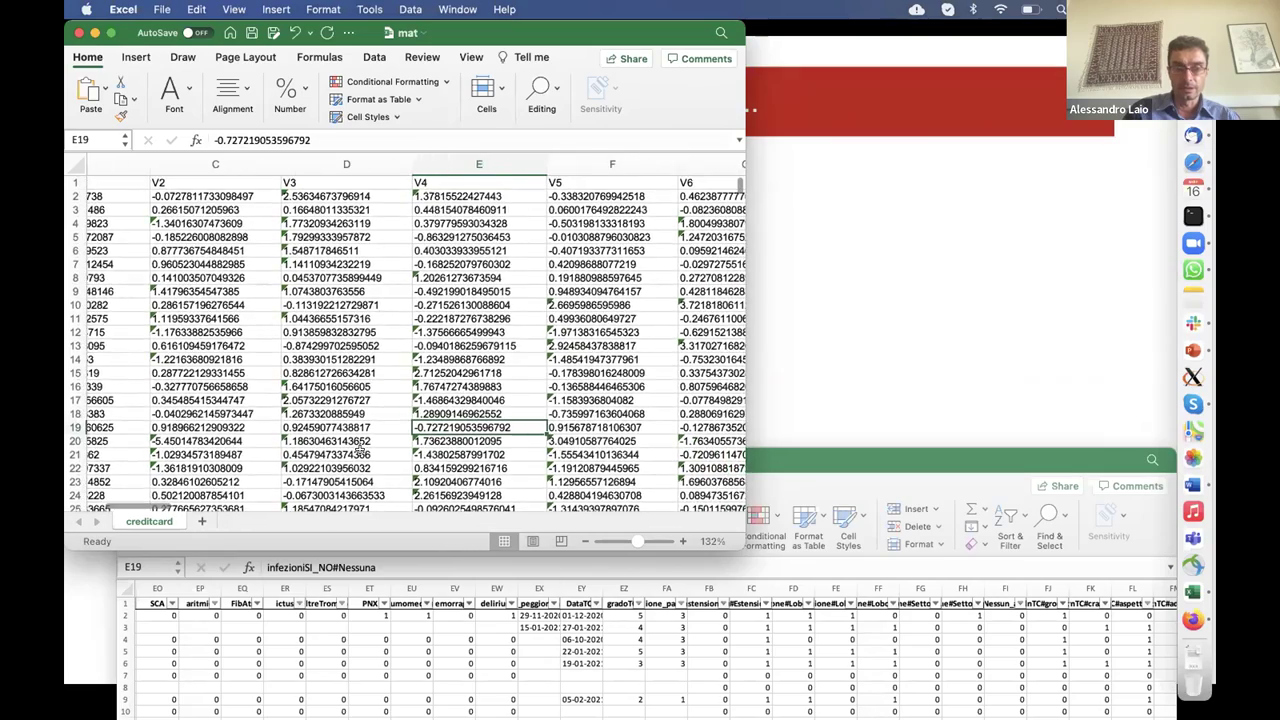
scroll(359, 449, "right", 3)
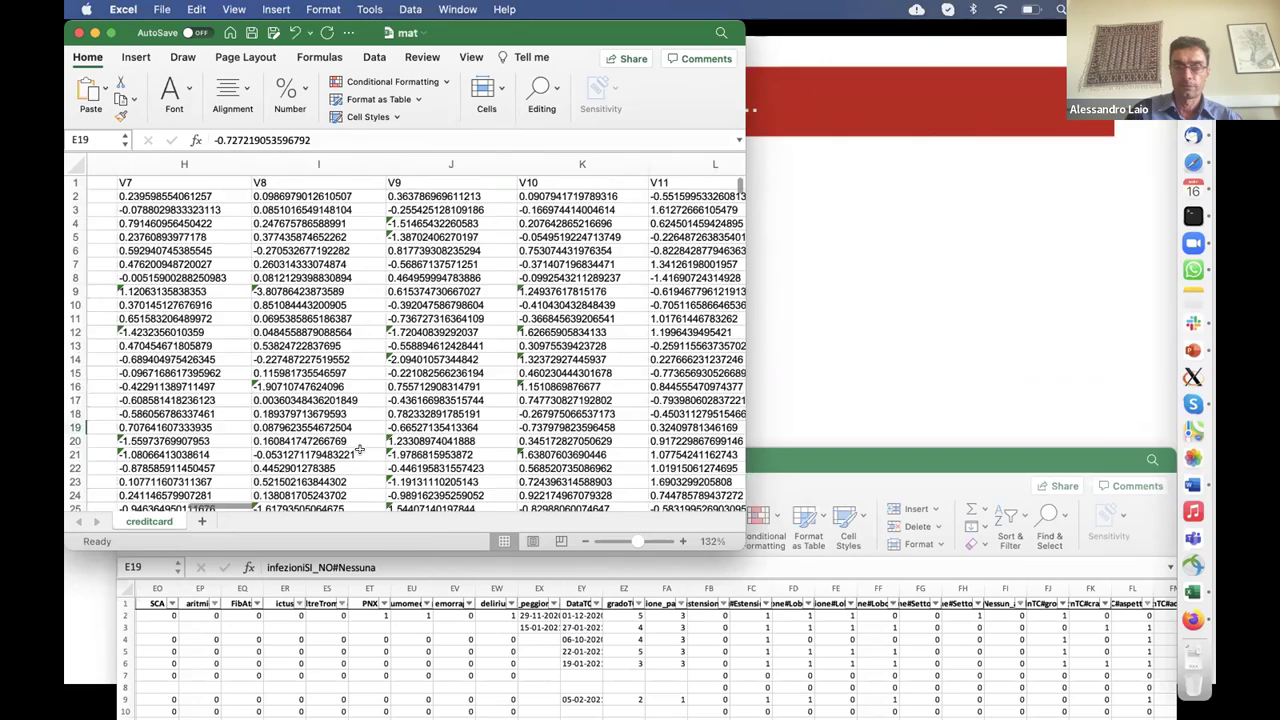
scroll(359, 451, "right", 1)
scroll(359, 451, "right", 2)
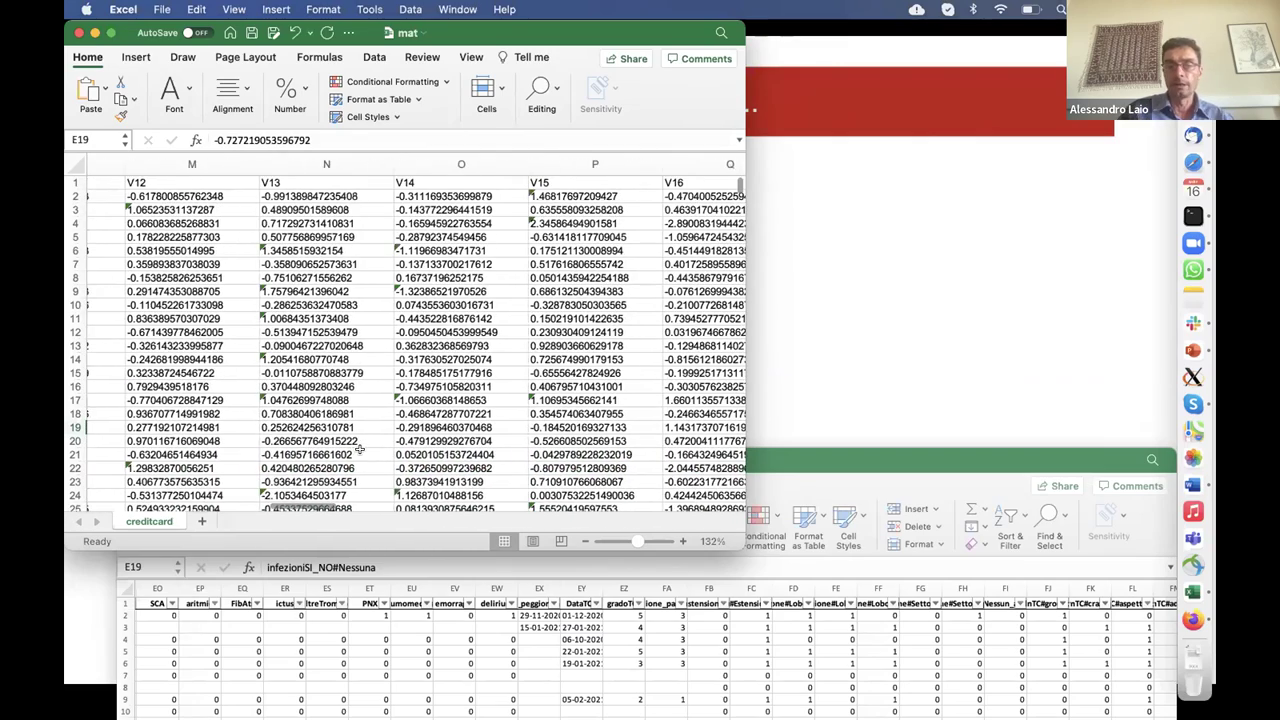
scroll(359, 451, "right", 2)
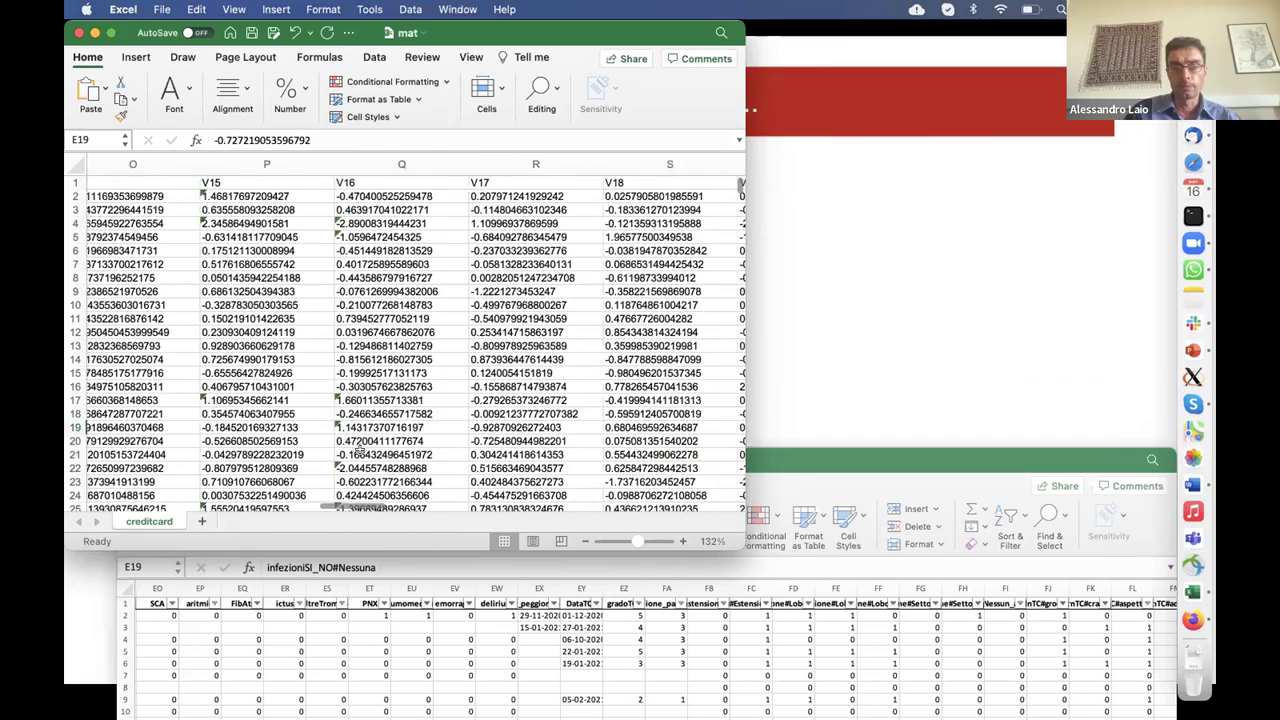
scroll(359, 451, "right", 1)
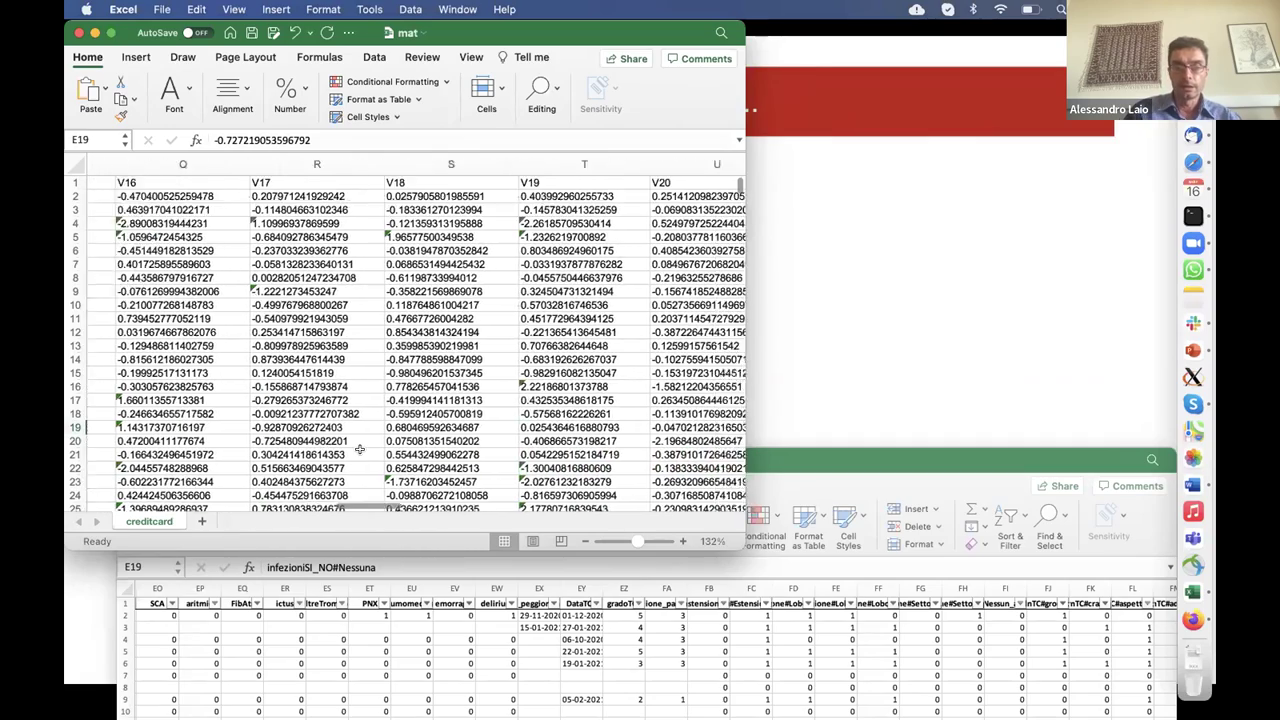
scroll(359, 451, "right", 3)
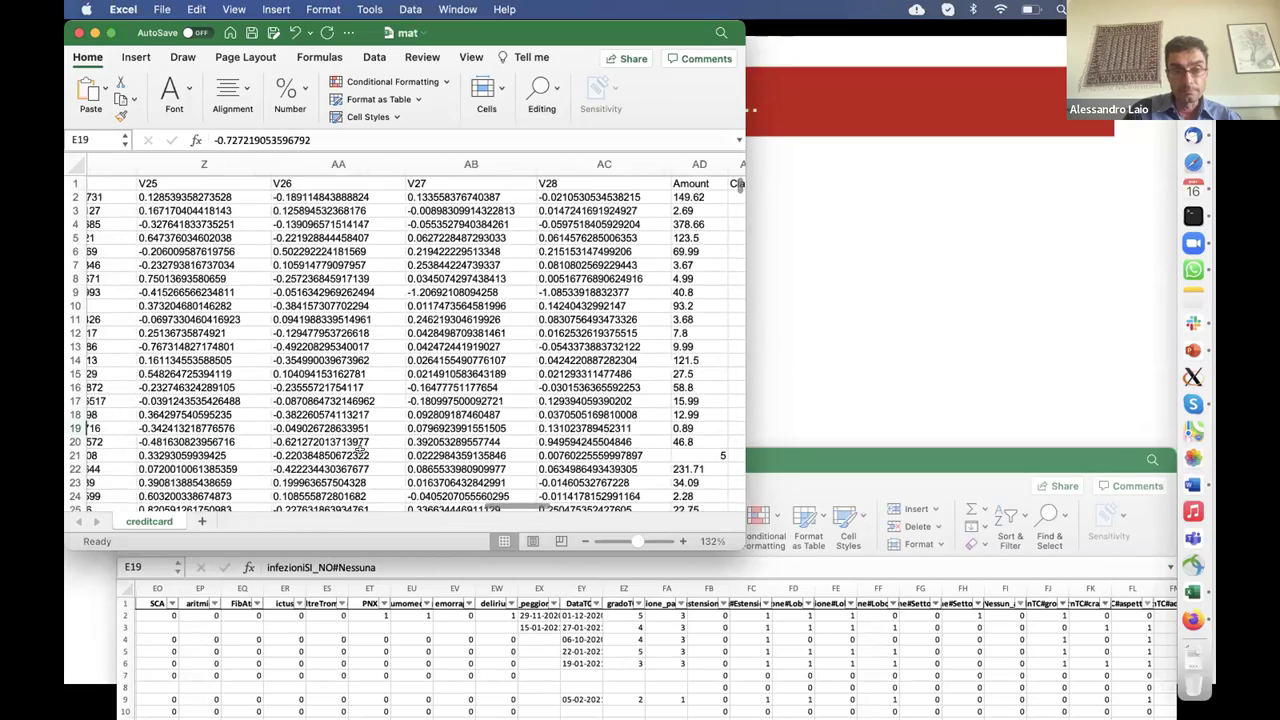
- Look down through the creditcard sheet's rows to about row 160
scroll(358, 451, "left", 1)
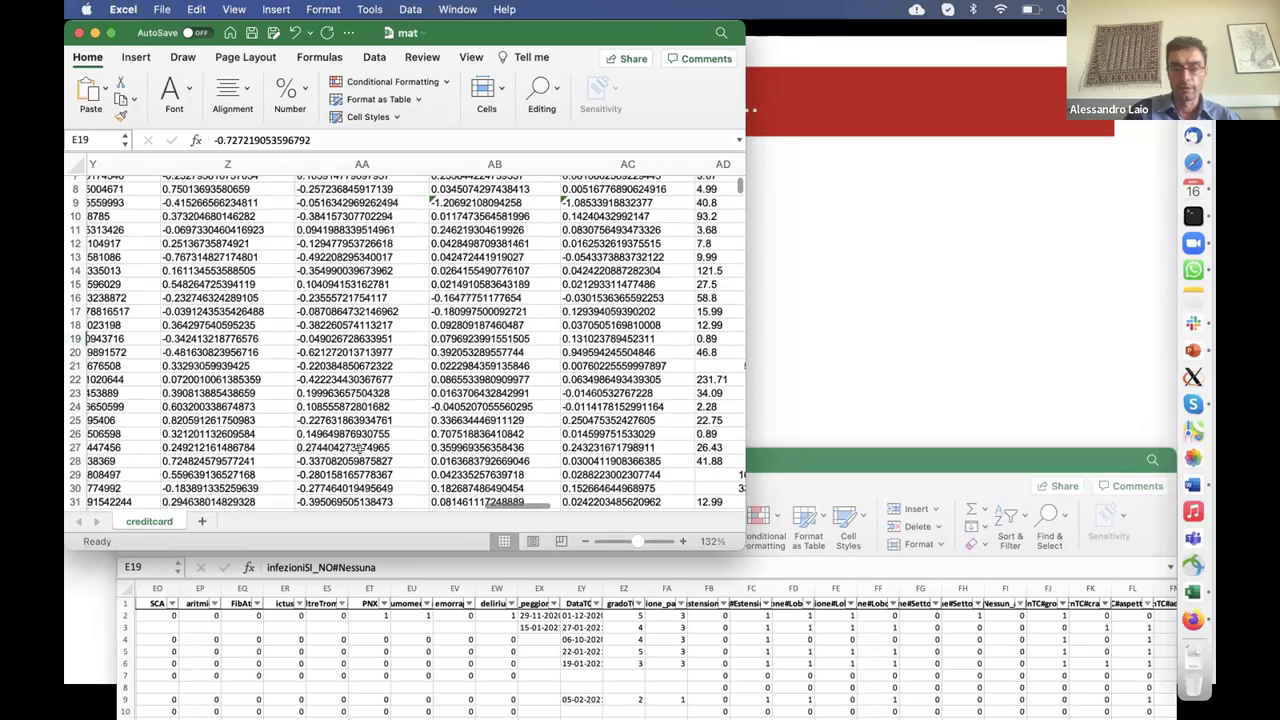
scroll(358, 449, "down", 3)
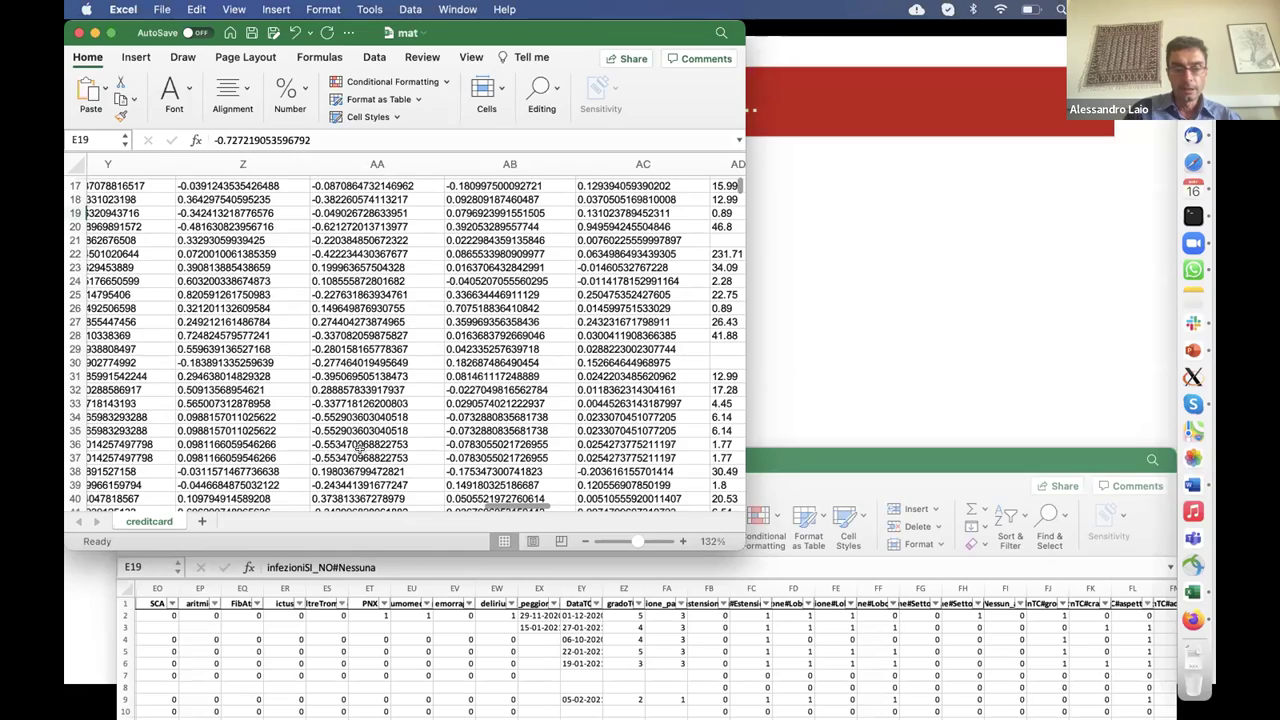
scroll(358, 449, "down", 20)
scroll(358, 450, "down", 15)
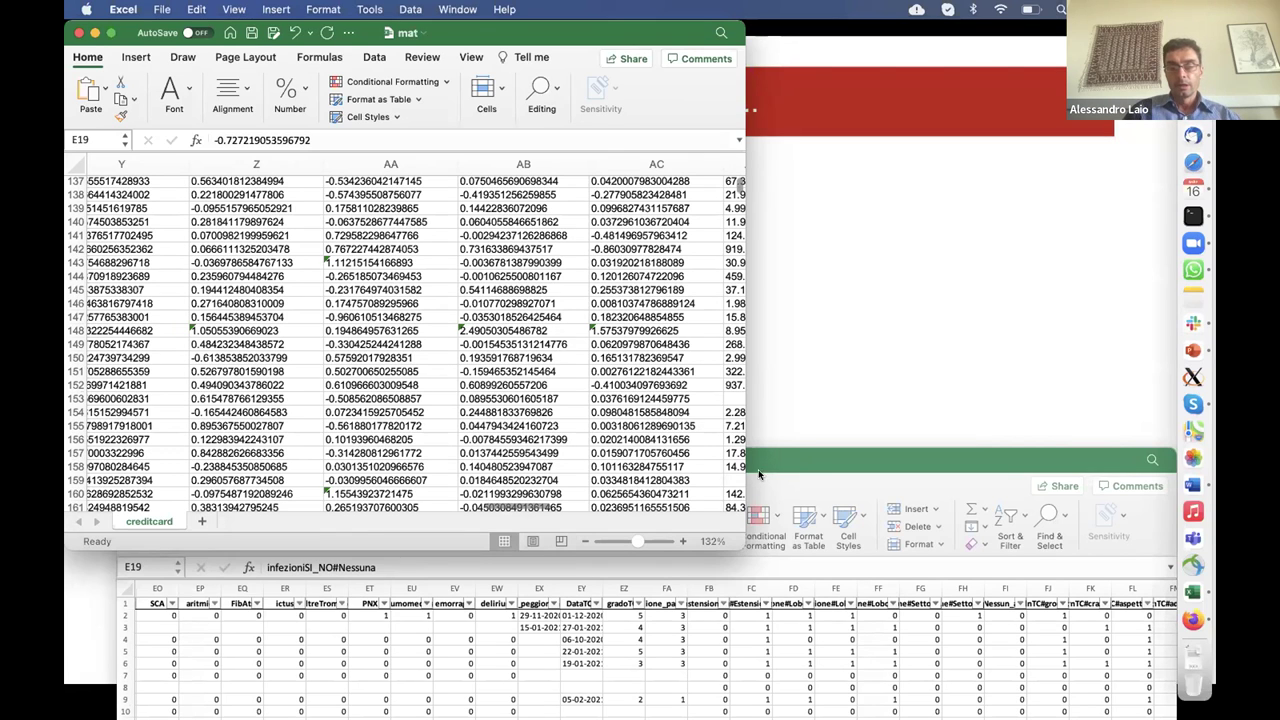
- Bring the clinic workbook in front, move its window up over the mat workbook, and show the sheet's first columns
left_click_drag(815, 457, 867, 162)
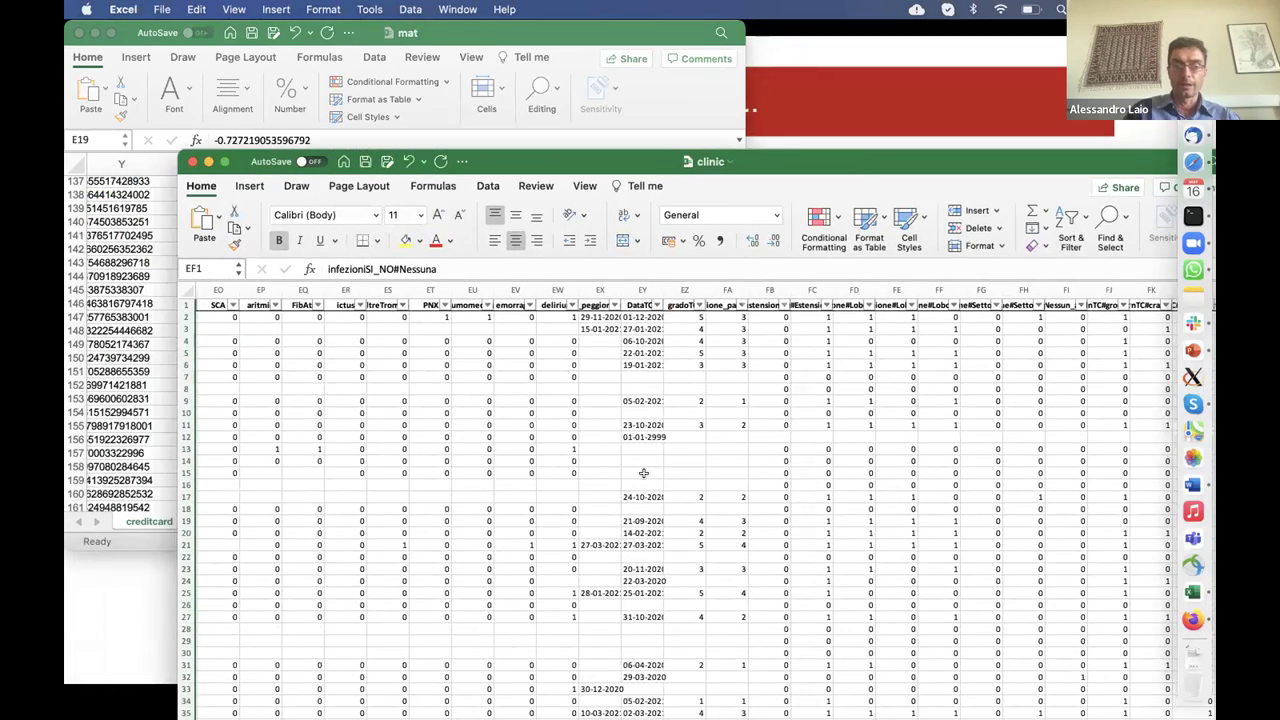
scroll(643, 473, "left", 5)
scroll(643, 473, "left", 20)
scroll(643, 473, "left", 10)
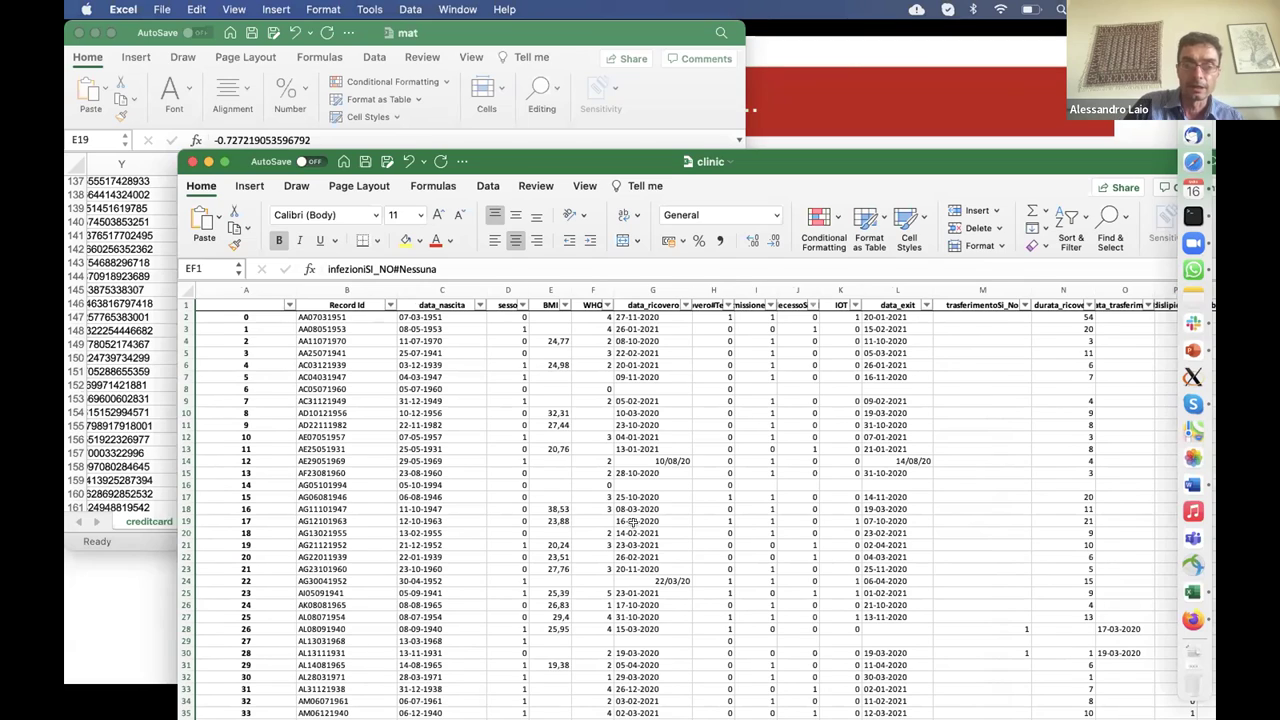
- Examine the clinic sheet's variables from the patient record fields across to the CT findings around column GN
scroll(633, 521, "right", 1)
scroll(633, 521, "right", 10)
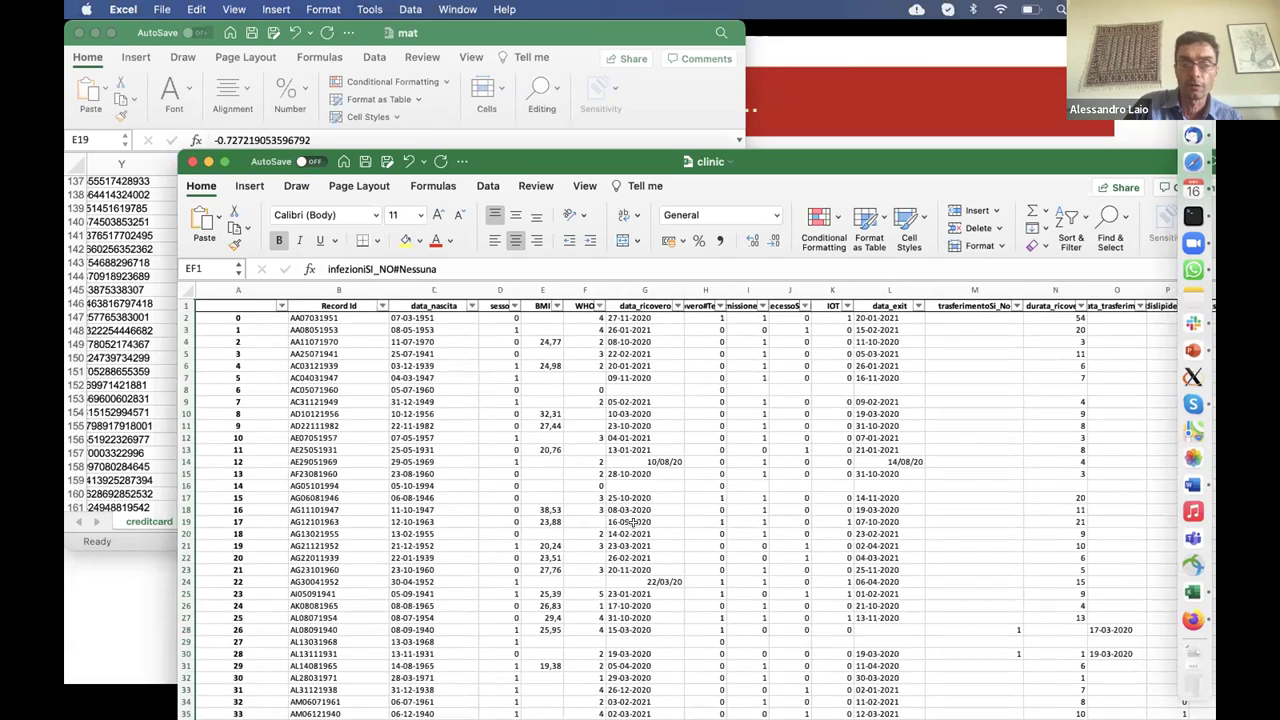
scroll(633, 521, "right", 15)
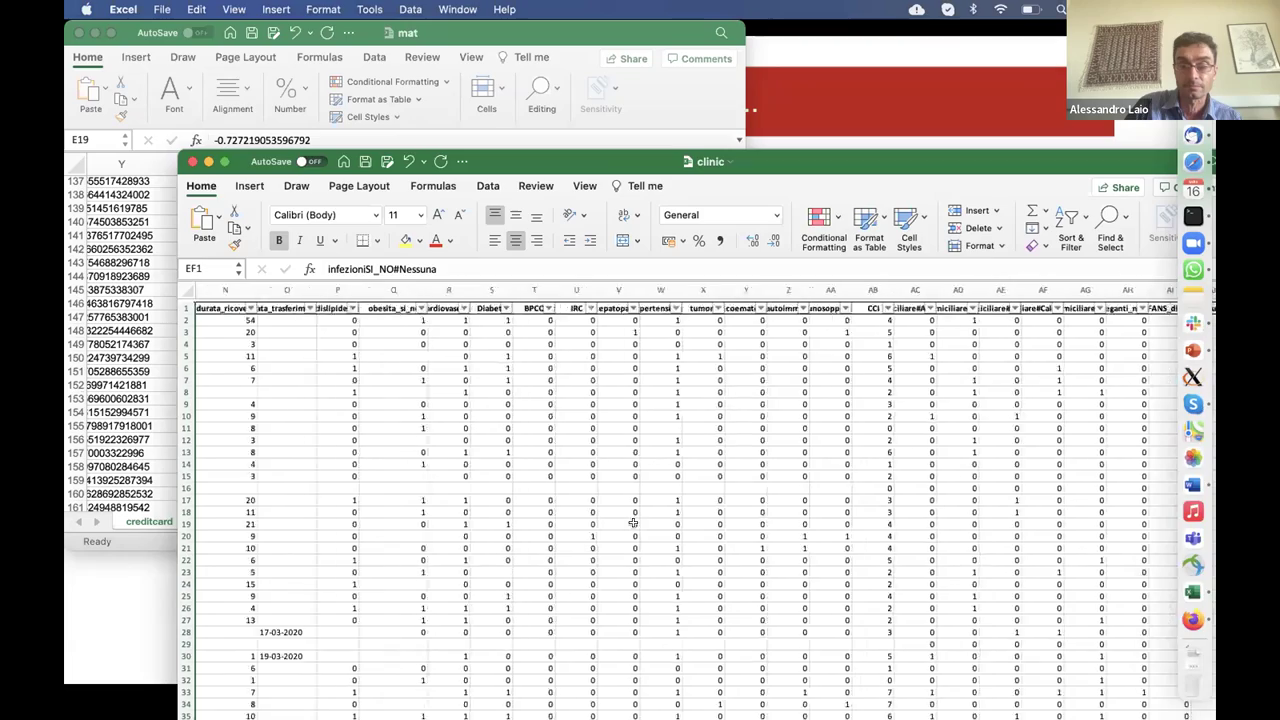
scroll(633, 521, "right", 20)
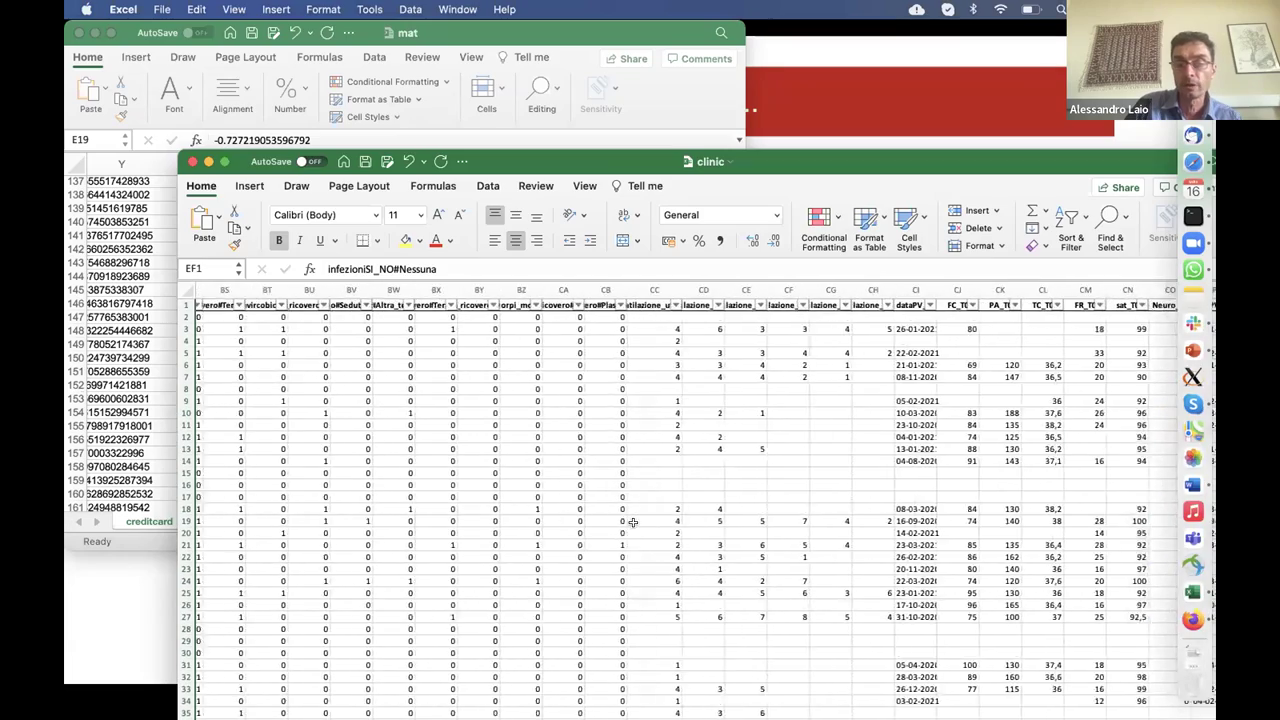
scroll(633, 521, "right", 15)
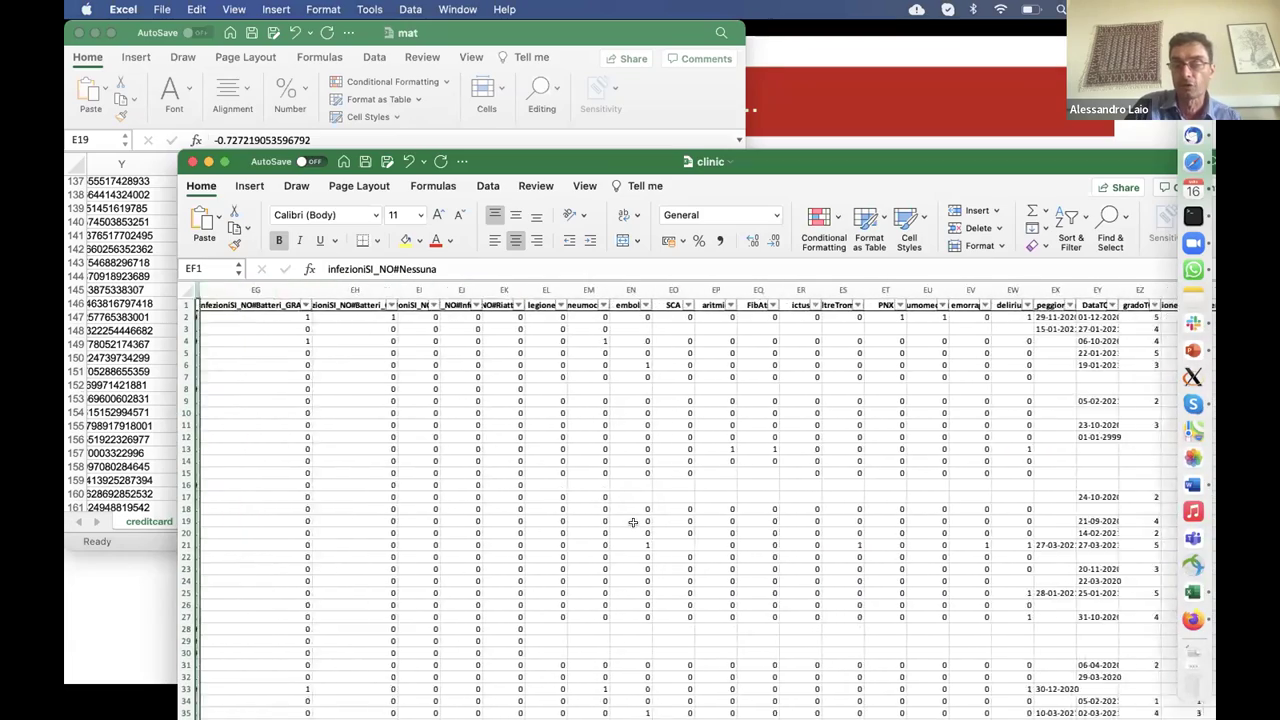
scroll(633, 521, "right", 1)
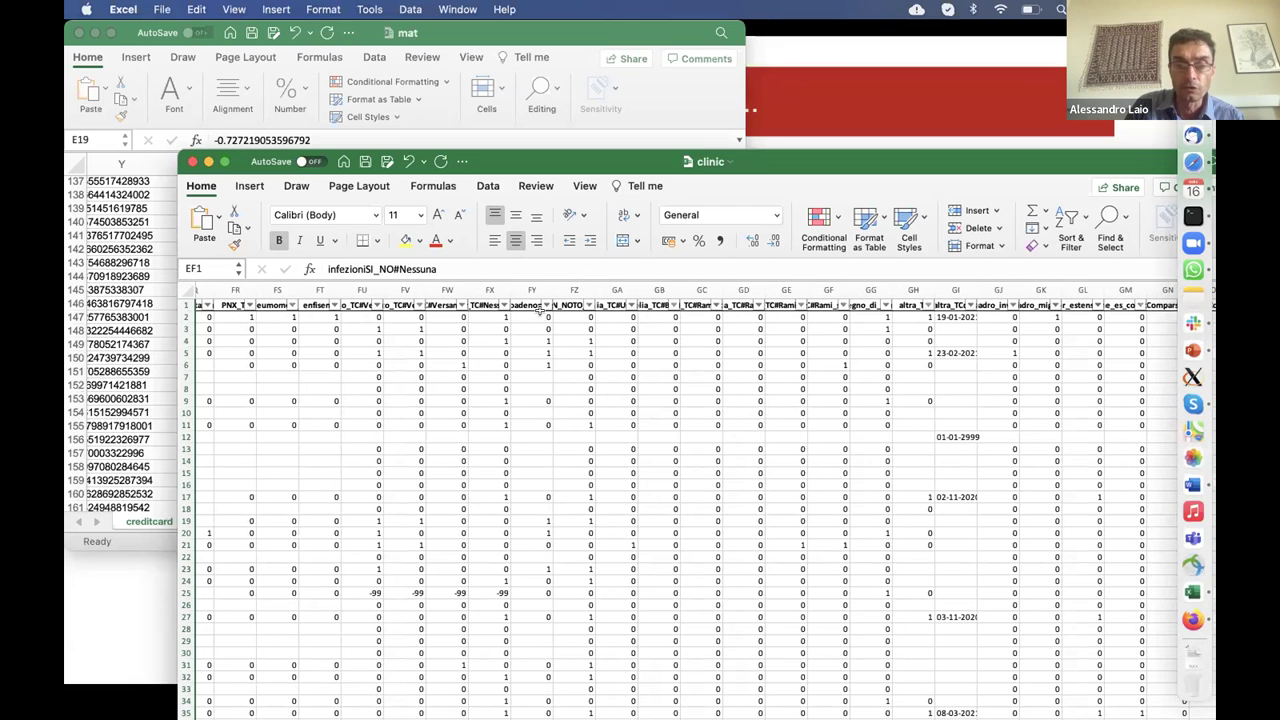
- Inspect the linfoadenomegalie header in column FY and the entries beneath it down to row 15
left_click(530, 306)
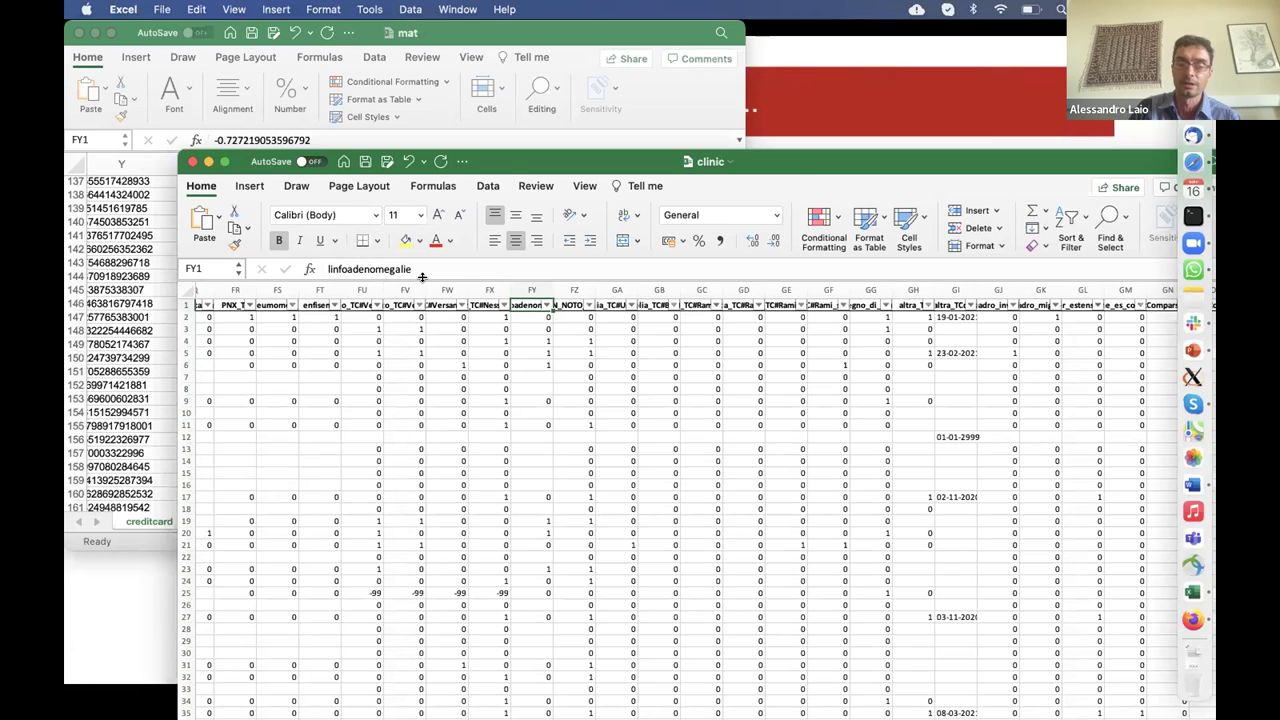
left_click(541, 316)
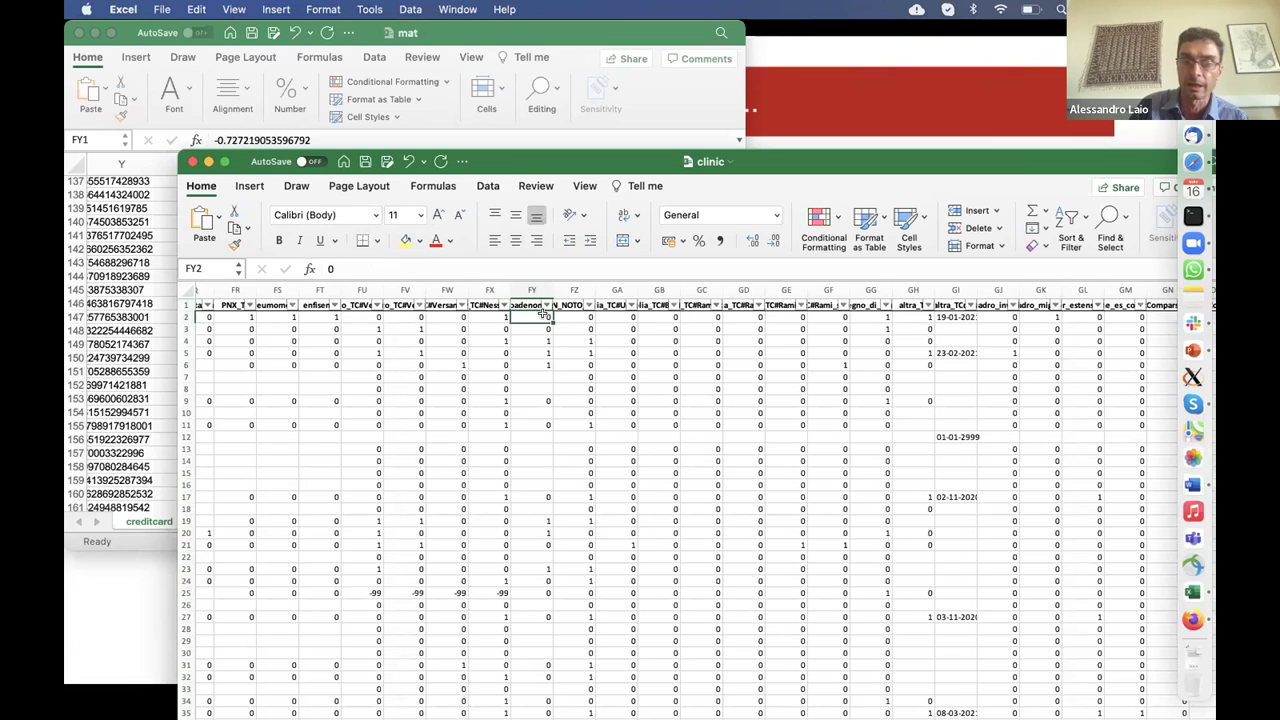
key("Down")
key("Down")
key("Down")
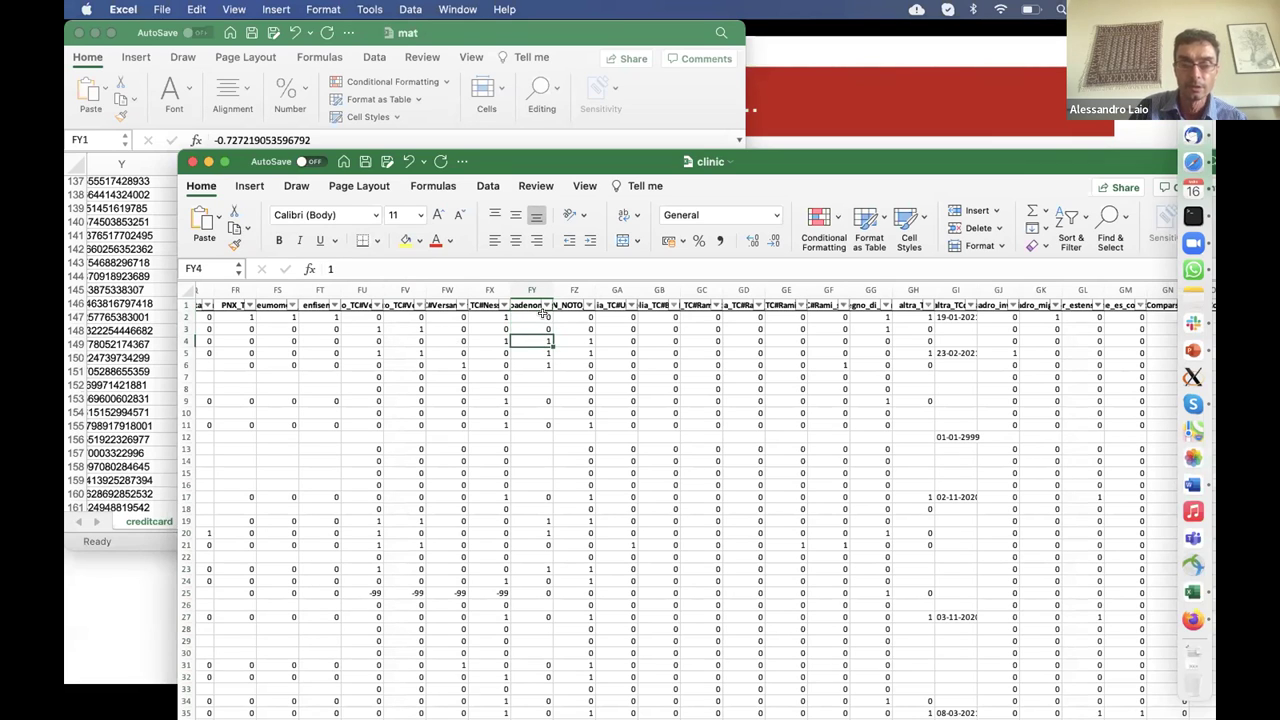
key("Down")
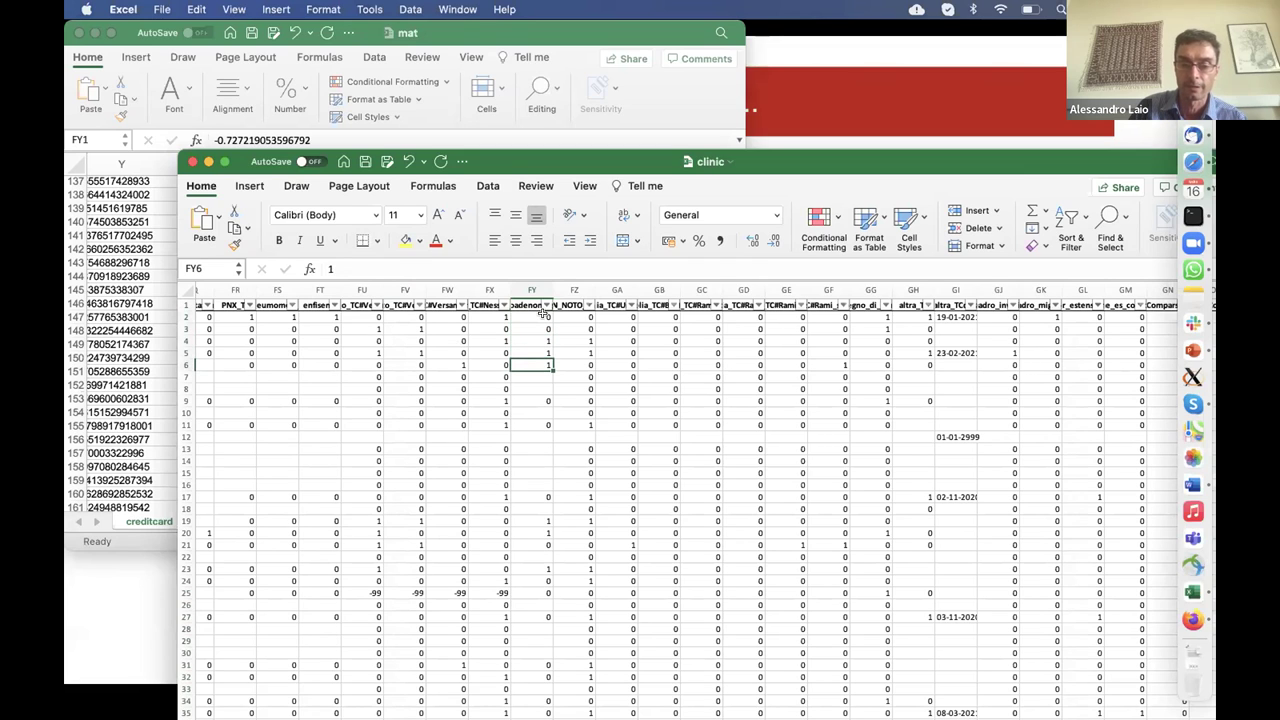
key("Down")
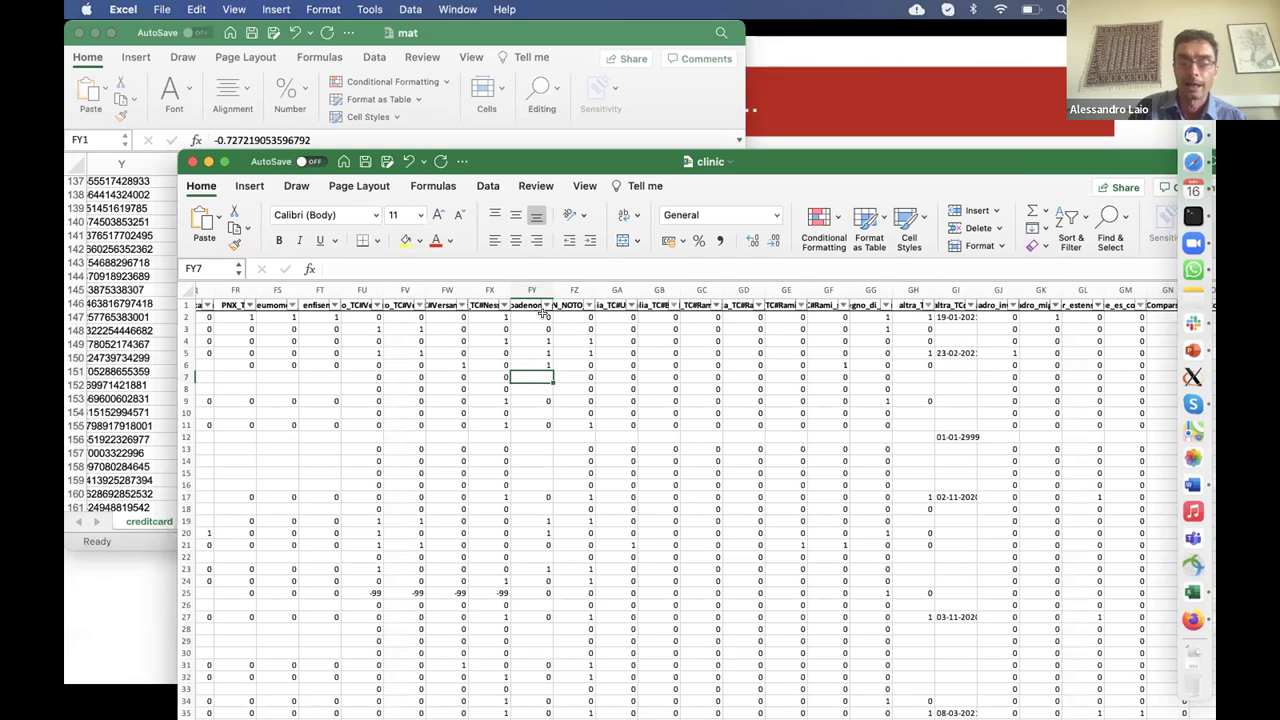
key("Down")
key("Down")
key("Down")
key("Down")
key("Down")
key("Down")
key("Down")
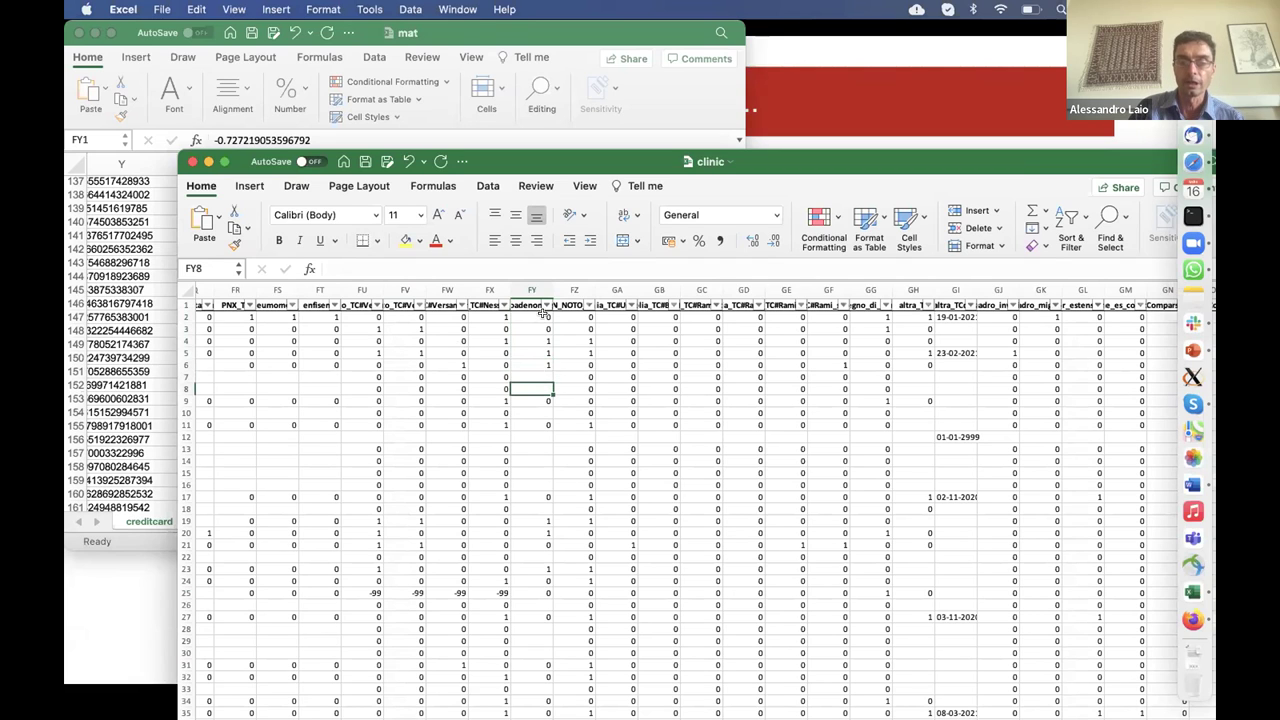
key("Down")
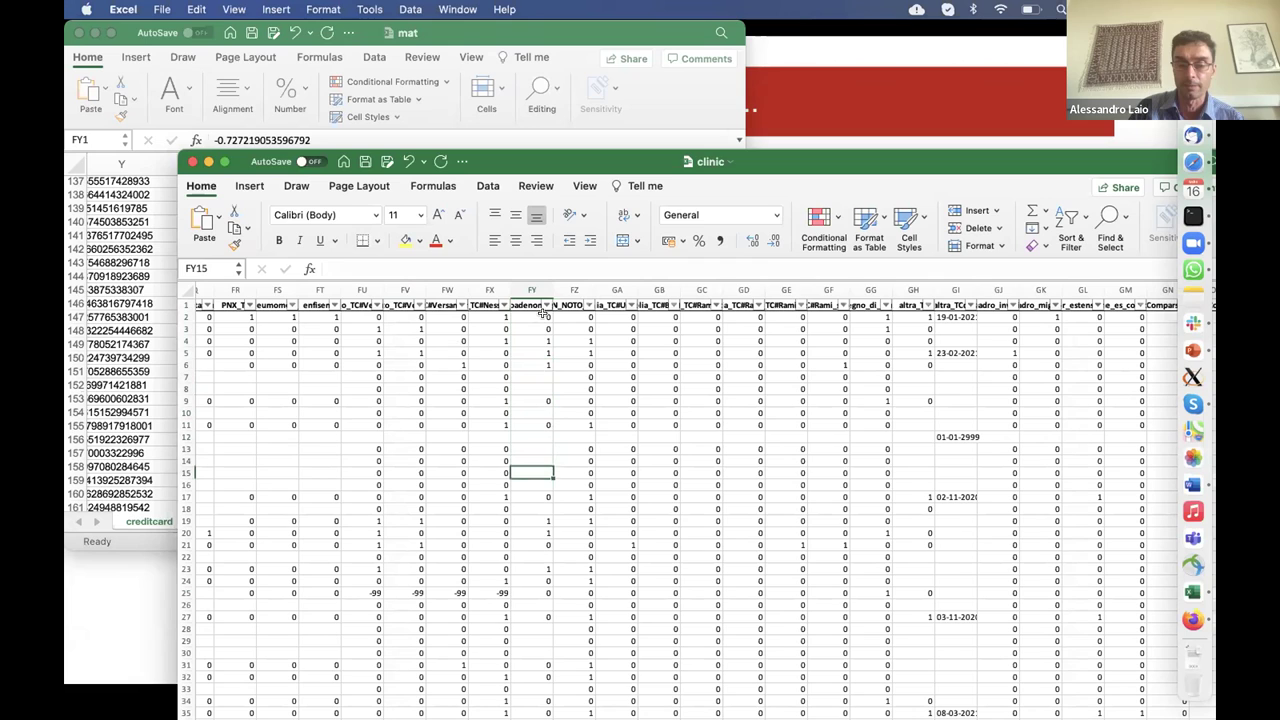
- Inspect the date entries in column GI of the clinic sheet, from row 12 up to row 2
key("Up")
key("Up")
key("Up")
key("Right")
key("Right")
key("Right")
key("Right")
key("Right")
key("Right")
key("Right")
key("Right")
key("Right")
key("Right")
key("Right")
key("Right")
key("Right")
key("Left")
key("Left")
key("Left")
key("Left")
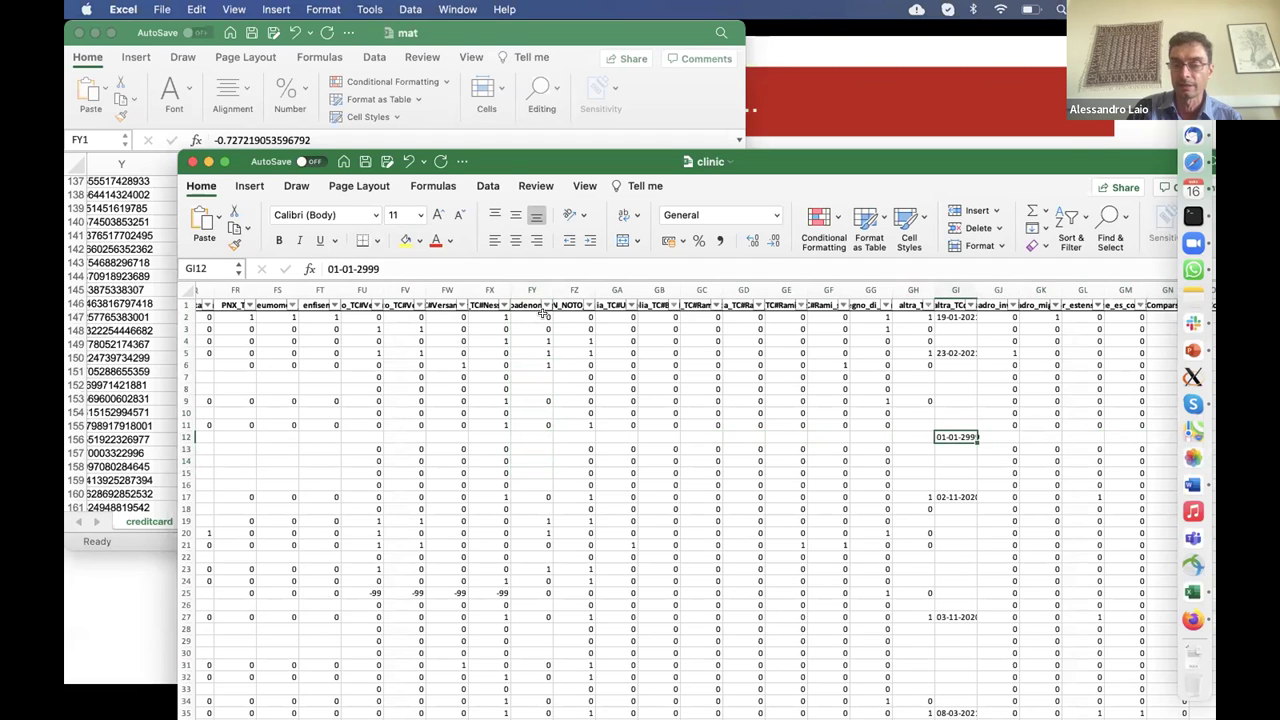
key("Up")
key("Up")
key("Up")
key("Up")
key("Up")
key("Up")
key("Up")
key("Up")
key("Up")
key("Up")
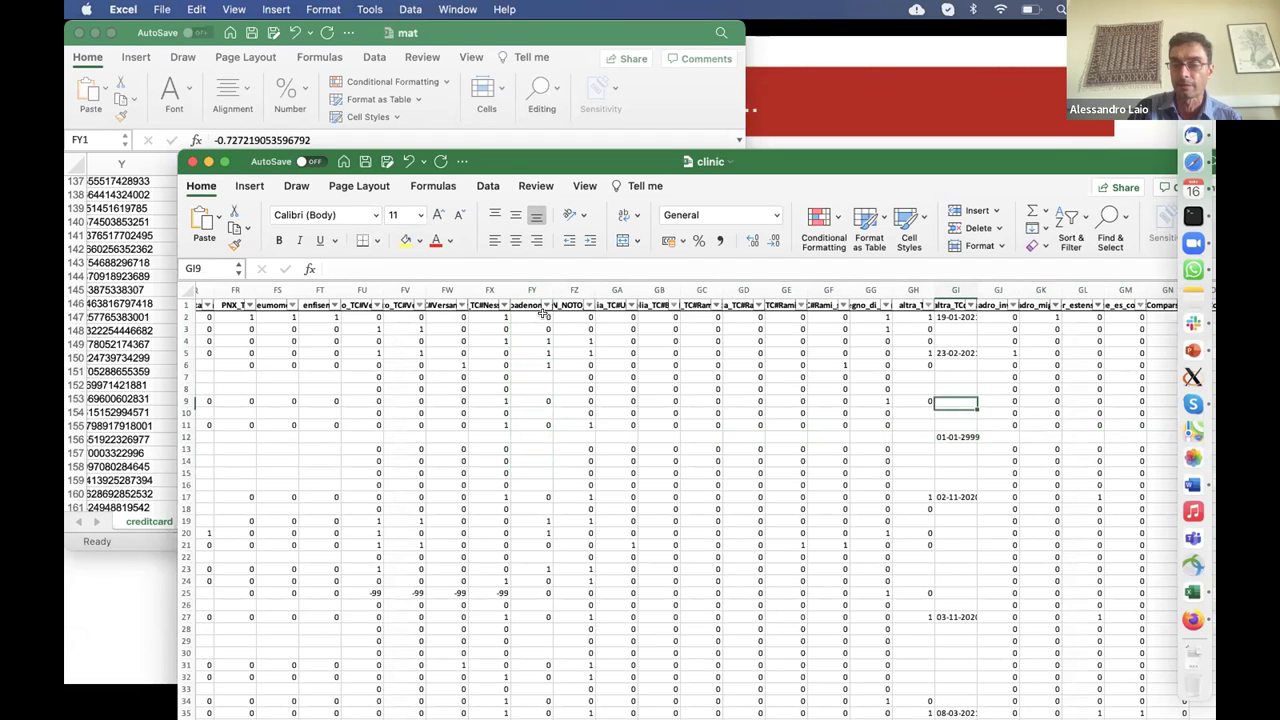
key("Up")
key("Down")
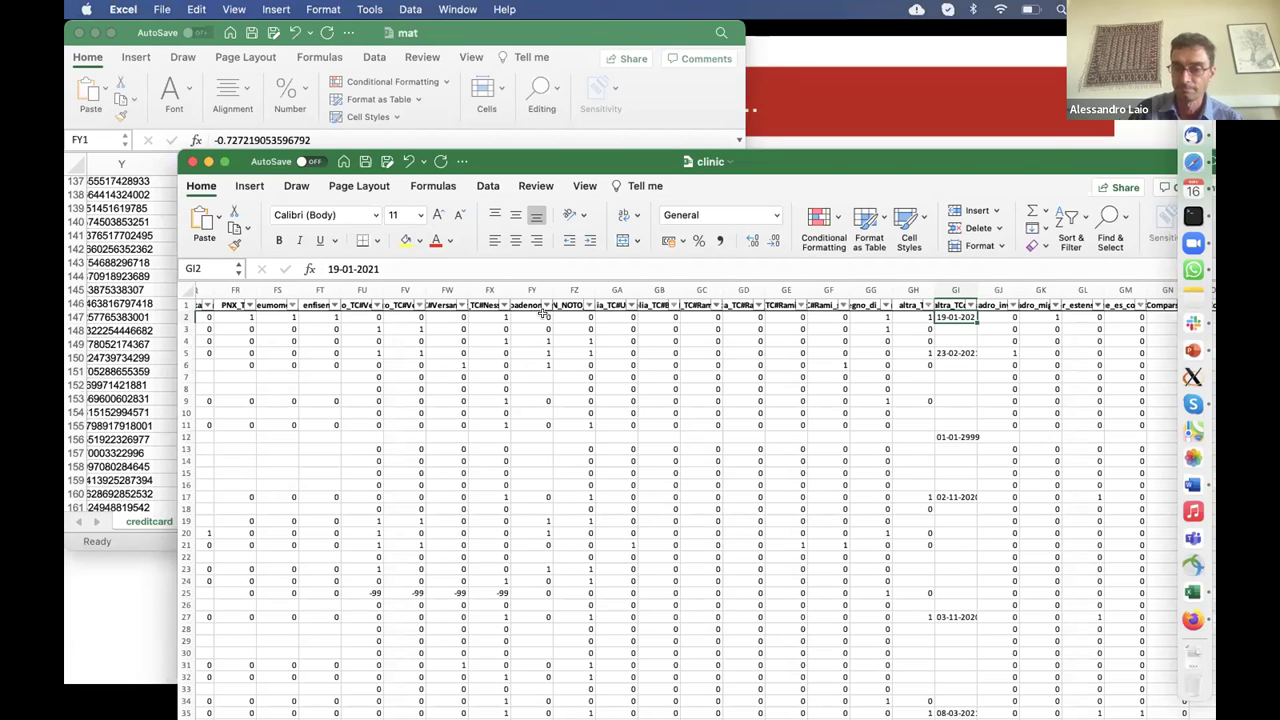
- Examine the clinic variables along row 2 back to column EB, and inspect that column's entry in row 3
key("Right")
key("Right")
key("Right")
key("Right")
key("Right")
key("Right")
key("Right")
key("Right")
key("Right")
key("Right")
key("Right")
key("Right")
key("Right")
key("Left")
key("Left")
key("Left")
key("Left")
key("Left")
key("Left")
key("Left")
key("Left")
key("Left")
key("Left")
key("Left")
key("Left")
key("Left")
key("Left")
key("Left")
key("Left")
key("Left")
key("Left")
key("Left")
key("Left")
key("Left")
key("Left")
key("Left")
key("Left")
key("Left")
key("Left")
key("Left")
key("Left")
key("Left")
key("Left")
key("Left")
key("Left")
key("Left")
key("Left")
key("Left")
key("Left")
key("Left")
key("Left")
key("Left")
key("Left")
key("Left")
key("Left")
key("Left")
key("Left")
key("Left")
key("Left")
key("Left")
key("Left")
key("Left")
key("Left")
key("Left")
key("Left")
key("Left")
key("Left")
key("Left")
key("Left")
key("Left")
key("Left")
key("Left")
key("Left")
key("Right")
key("Right")
key("Left")
key("Left")
key("Right")
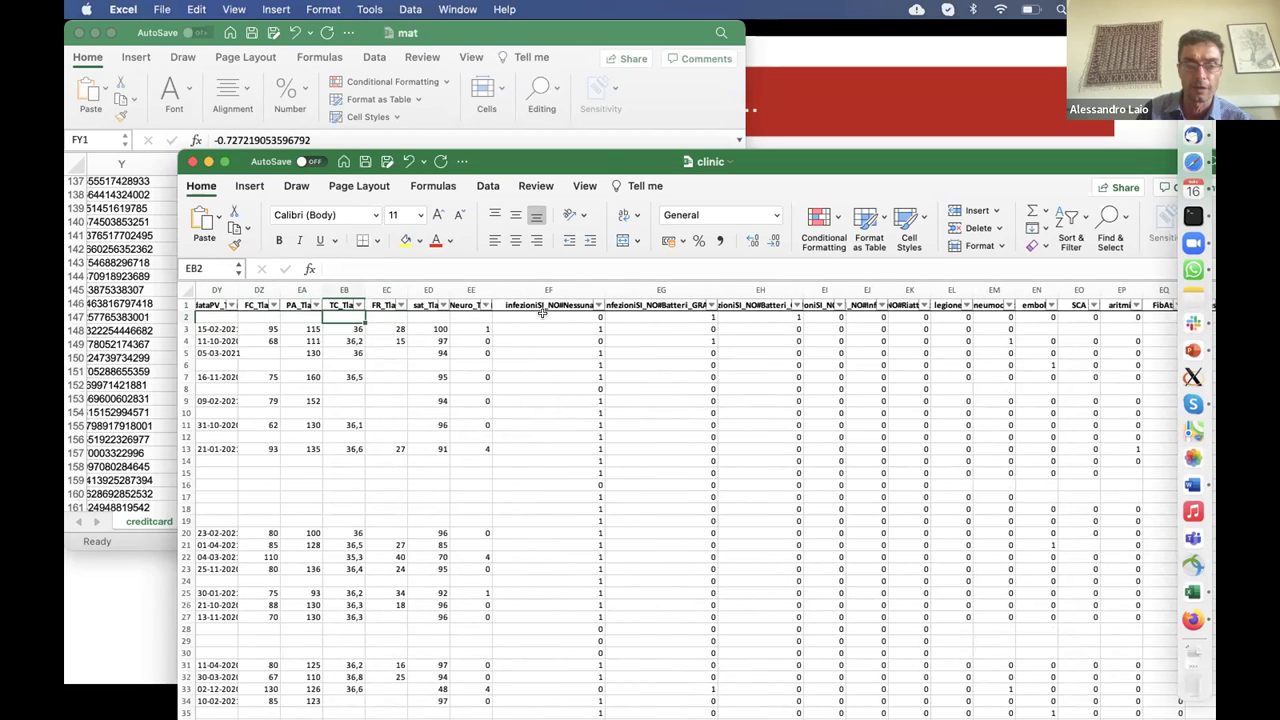
key("Down")
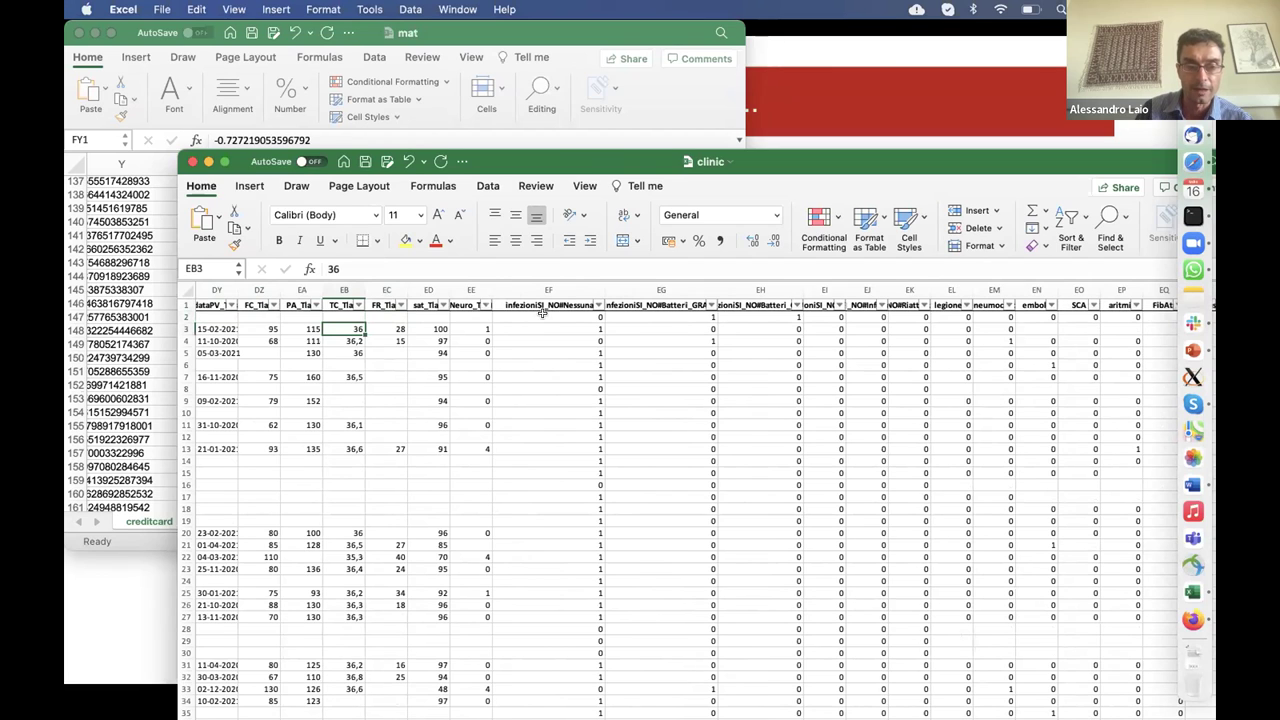
- Inspect the temperature entries in column EB of the clinic sheet from row 3 down to row 20
key("Down")
key("Down")
key("Down")
key("Down")
key("Down")
key("Down")
key("Down")
key("Down")
key("Down")
key("Down")
key("Down")
key("Down")
key("Down")
key("Down")
key("Down")
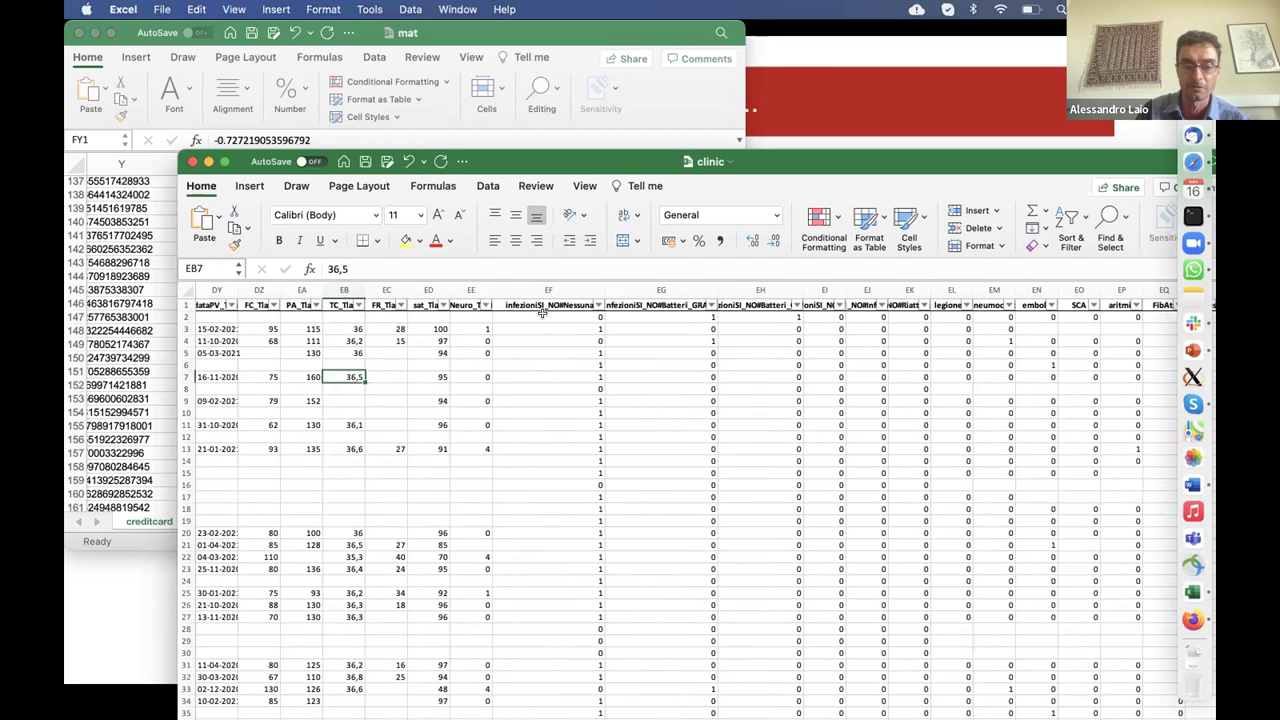
key("Down")
key("Down")
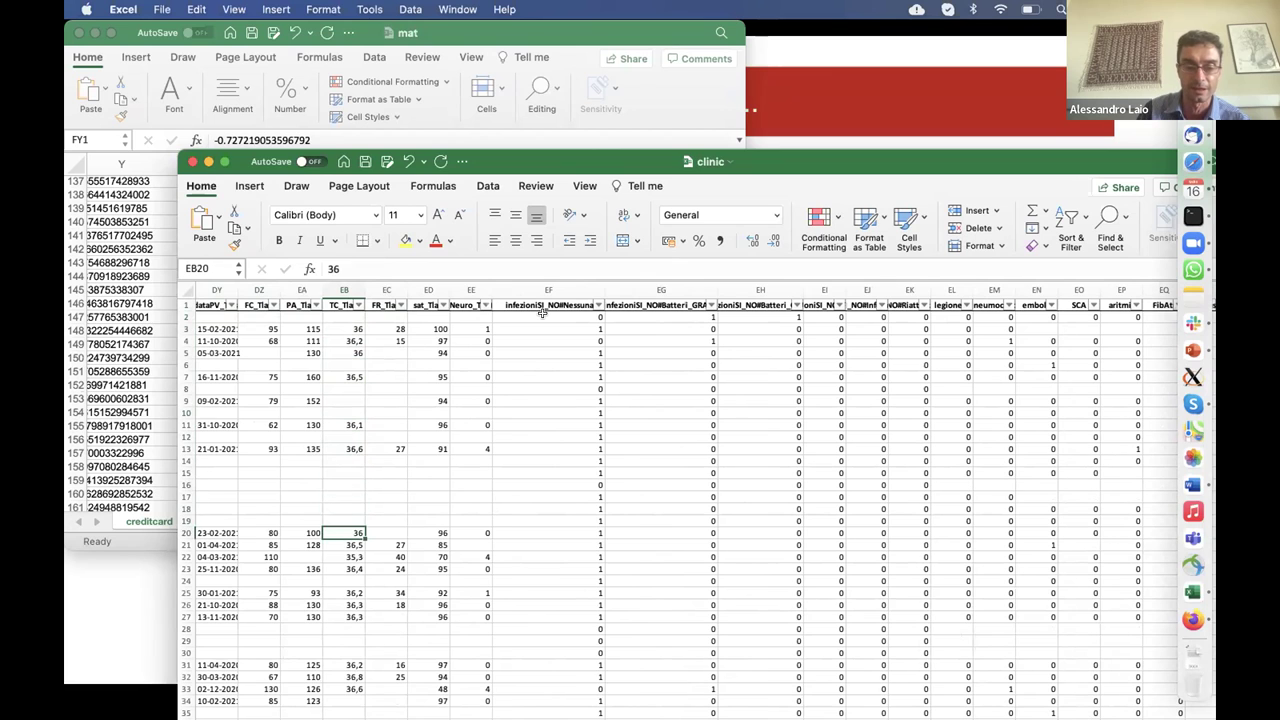
- Examine the row 20 entries of the clinic sheet back to column DV, and return to the entry in column EB
key("Left")
key("Left")
key("Right")
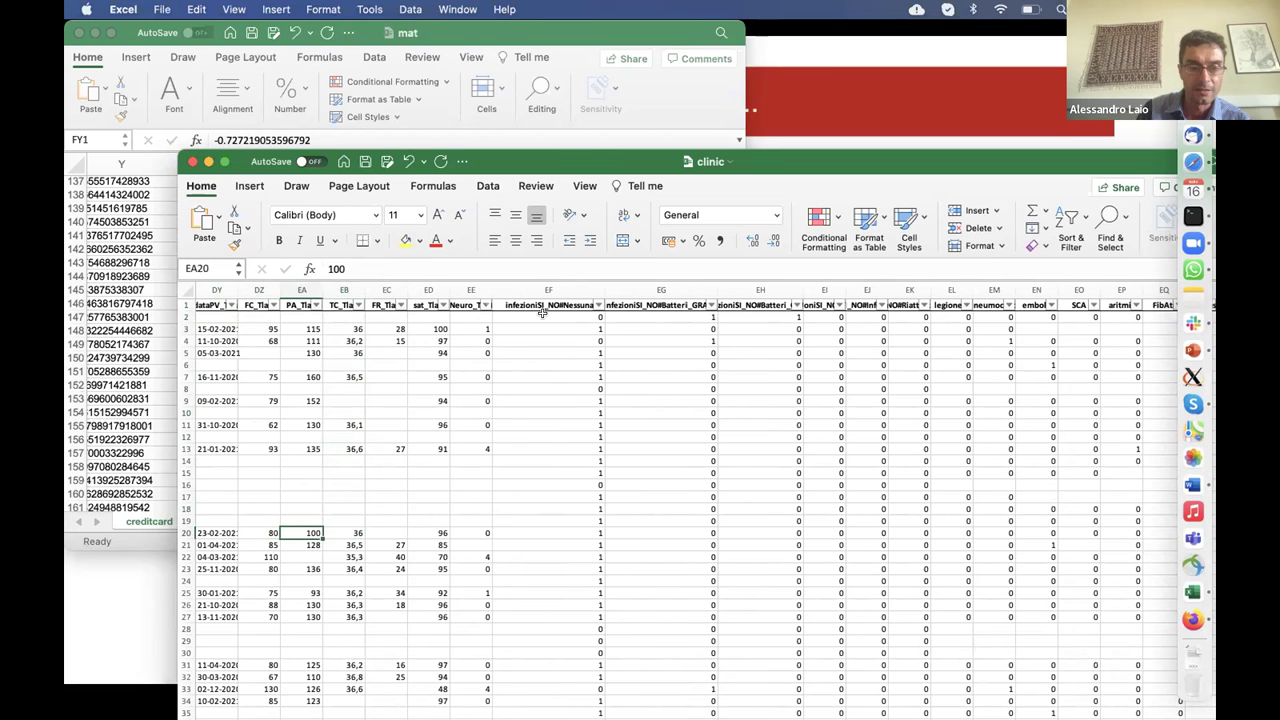
key("Left")
key("Left")
key("Left")
key("Left")
key("Left")
key("Right")
key("Right")
key("Right")
key("Right")
key("Right")
key("Right")
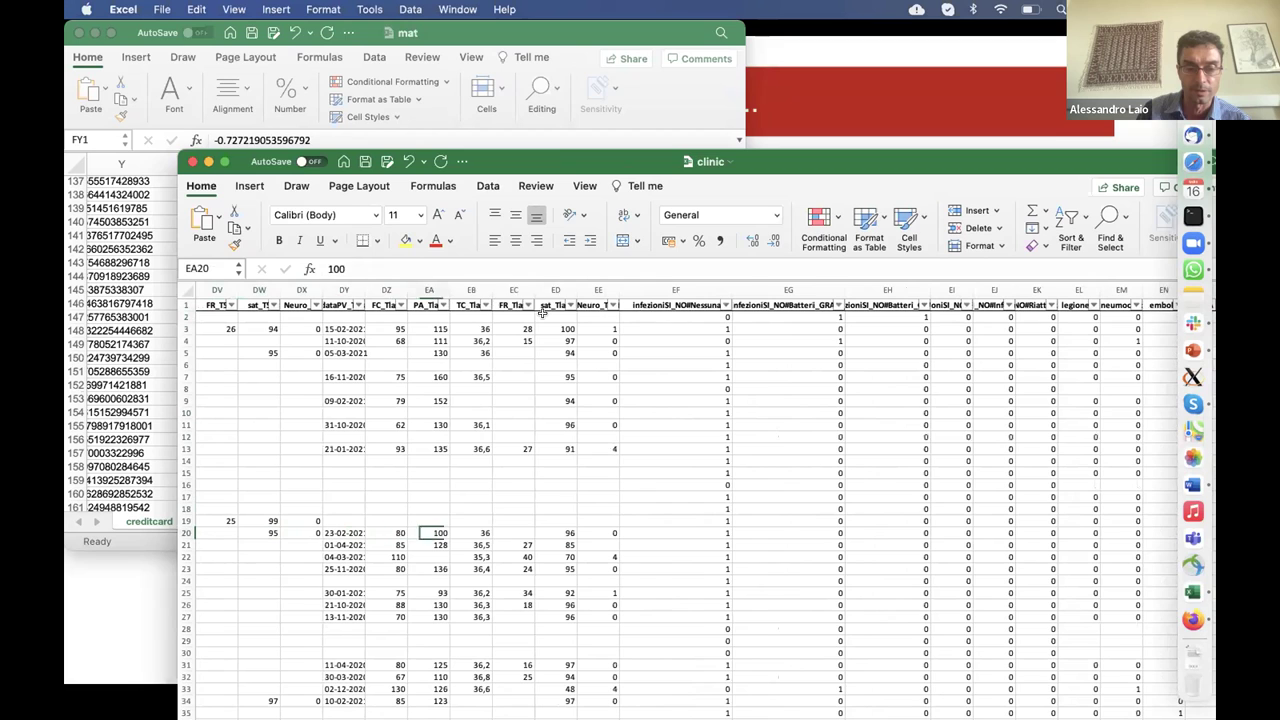
key("Left")
key("Left")
key("Right")
key("Right")
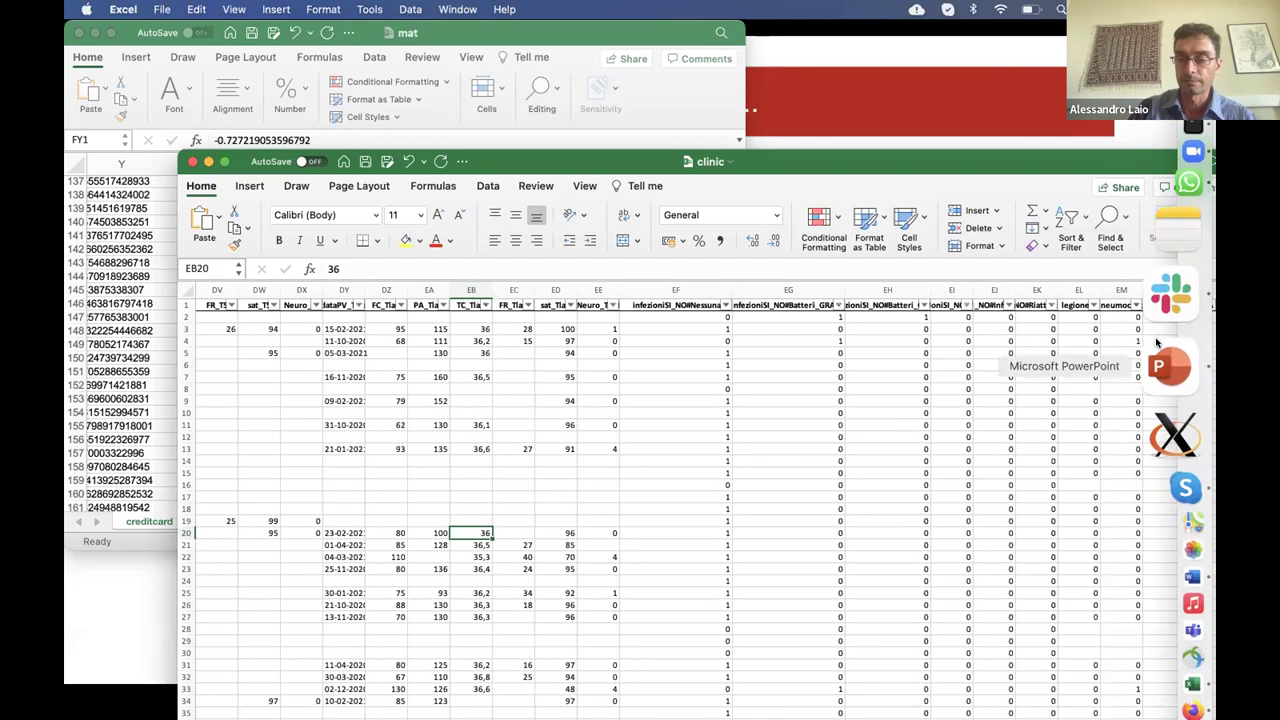
- Switch to the PowerPoint slide show and reveal the artificial data set points on the dataset comparison slide
left_click(1165, 352)
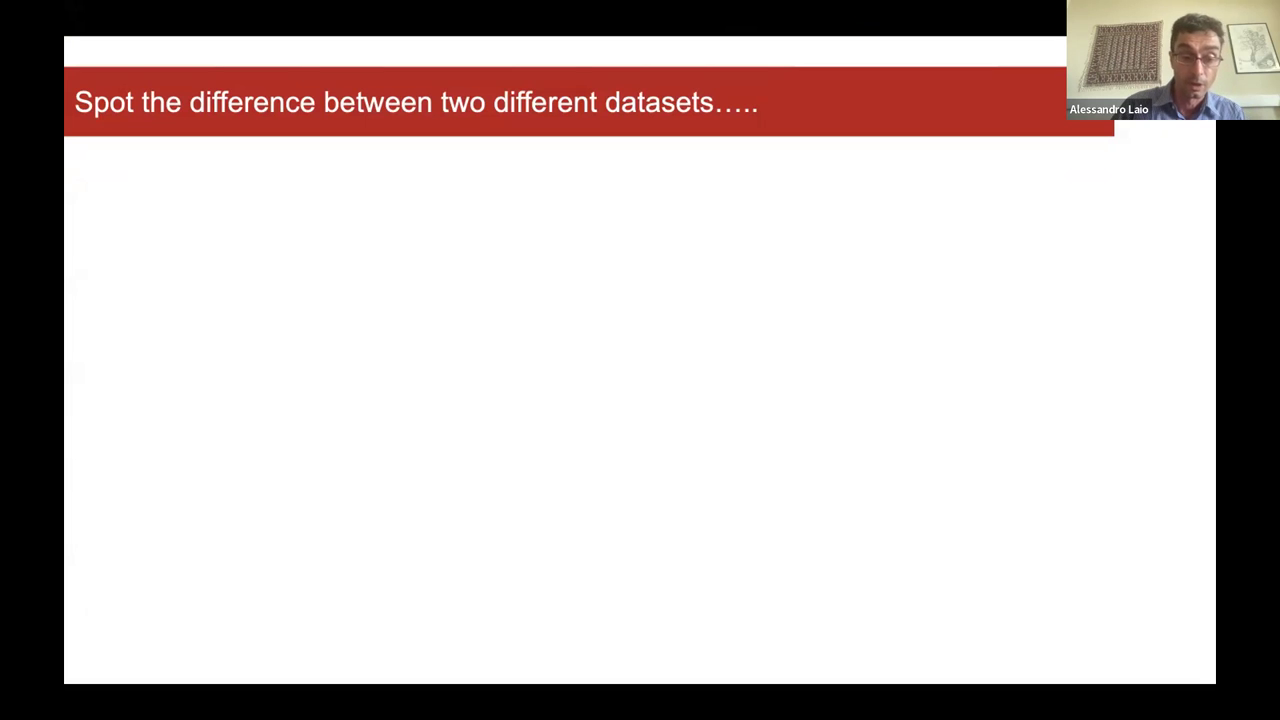
key("Right")
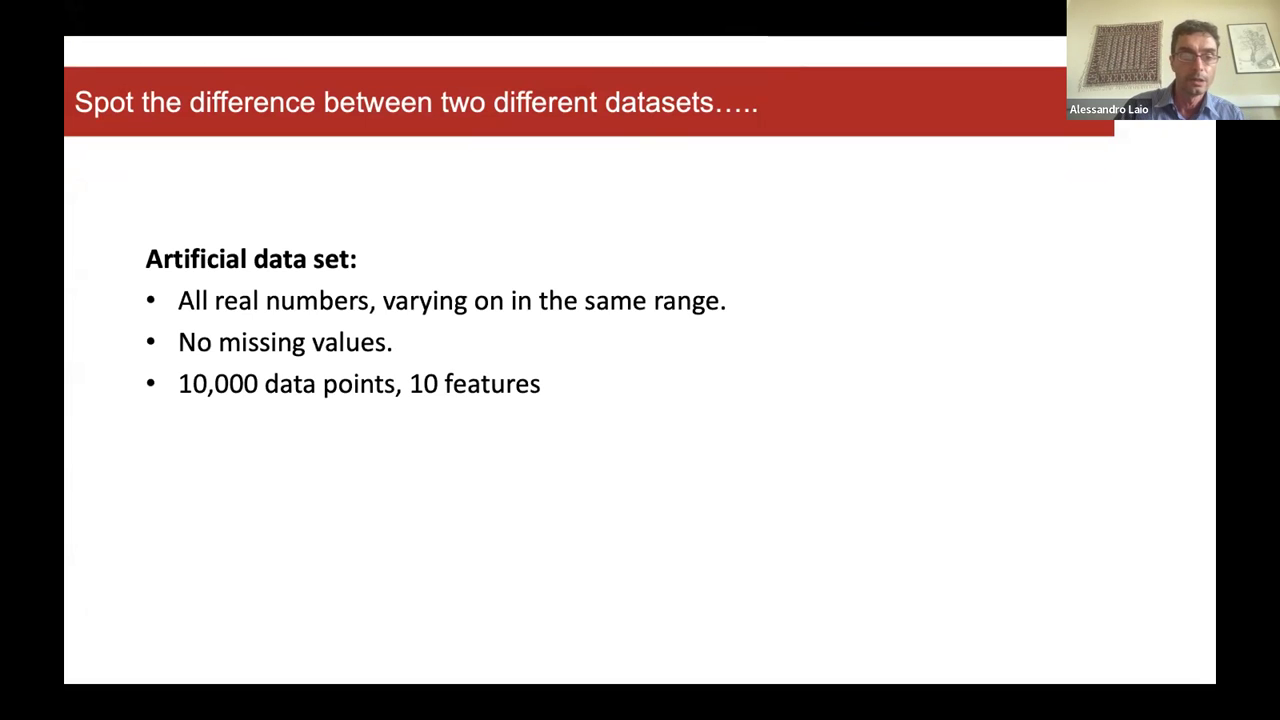